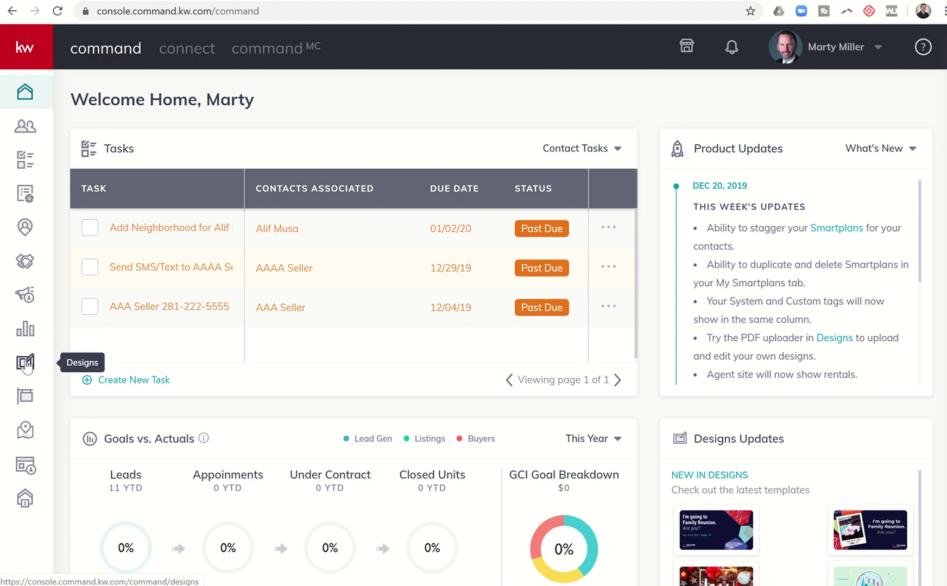
Go to Designs and open the two-page 6x4in 03_JustListed_PC postcard template
left_click(25, 365)
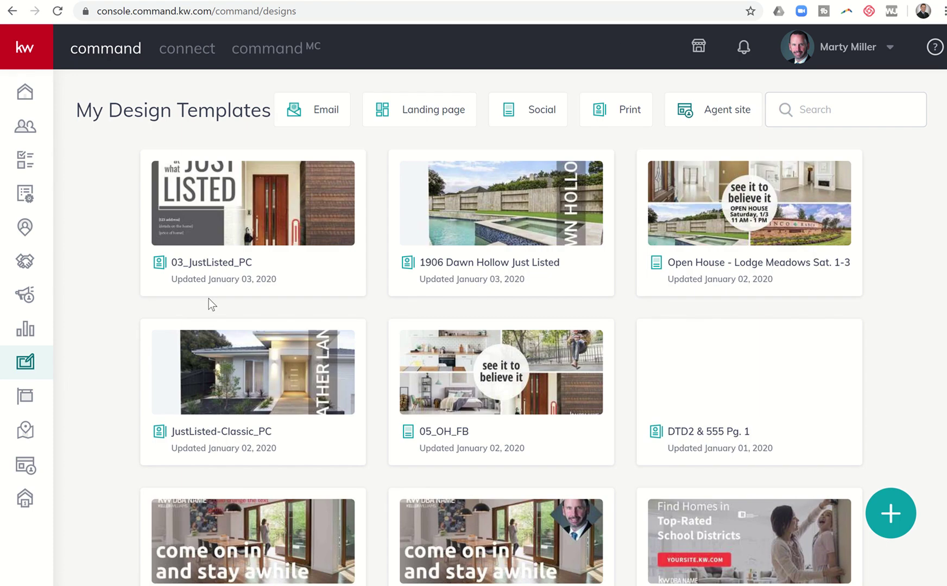
mouse_move(271, 268)
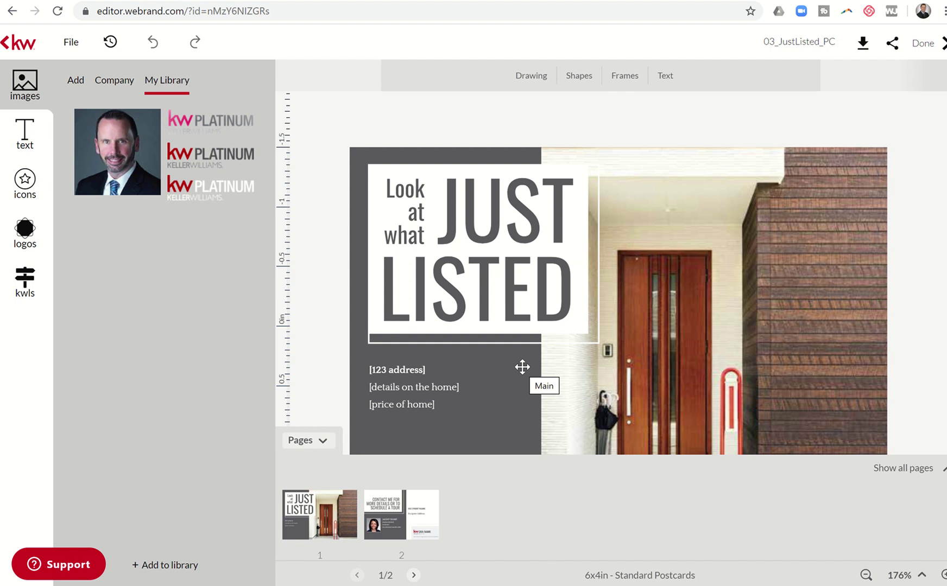
Set up a PDF download of page 1 only at High resolution print quality with Use Manual Bleed
left_click(853, 50)
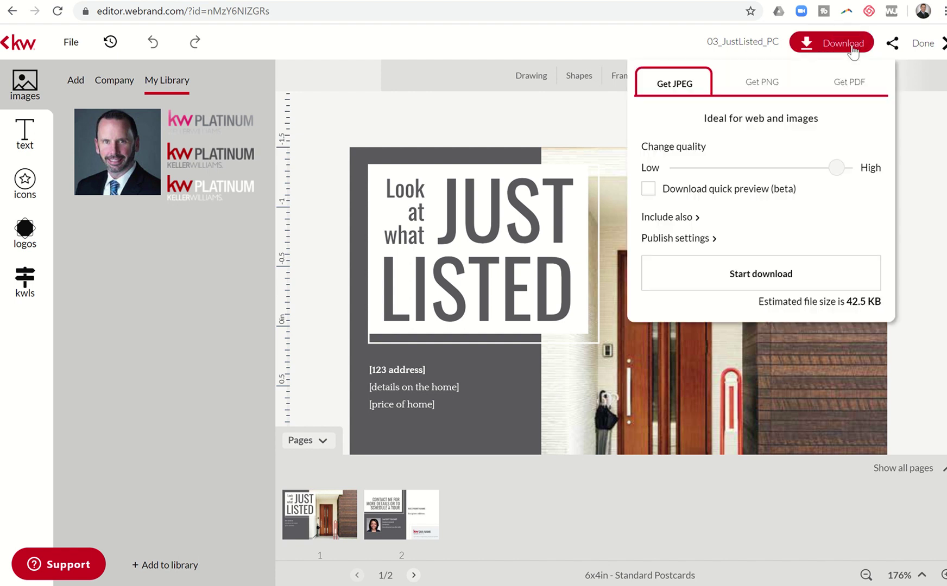
left_click(851, 84)
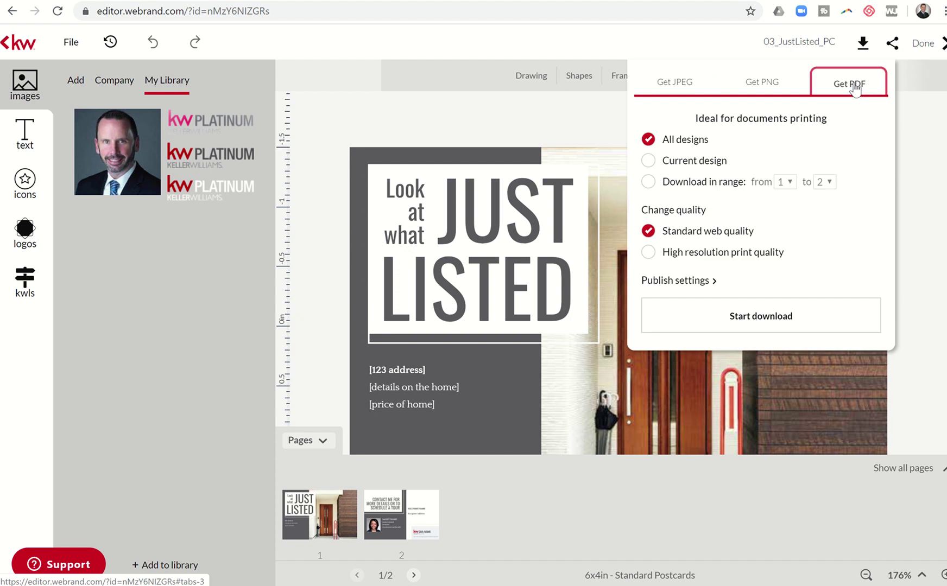
left_click(648, 181)
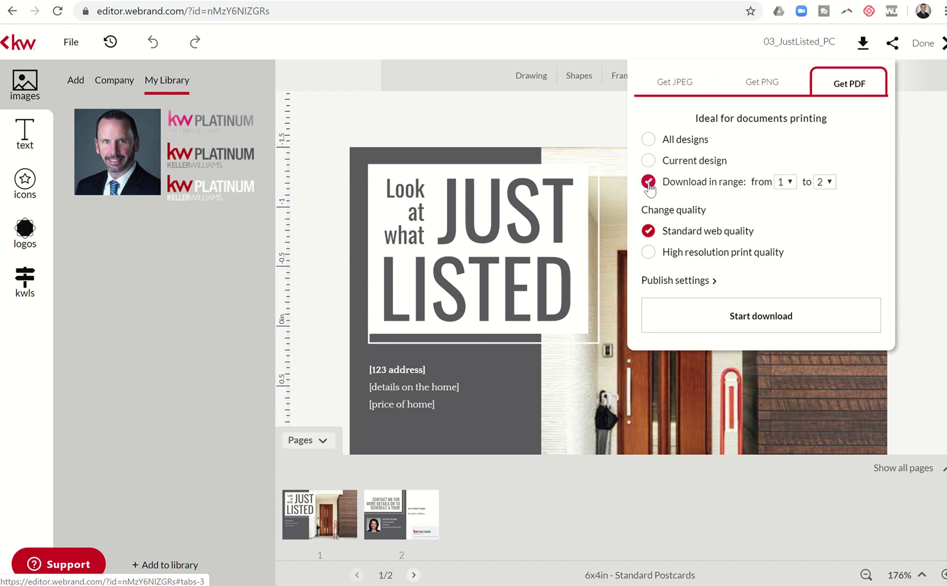
left_click(820, 184)
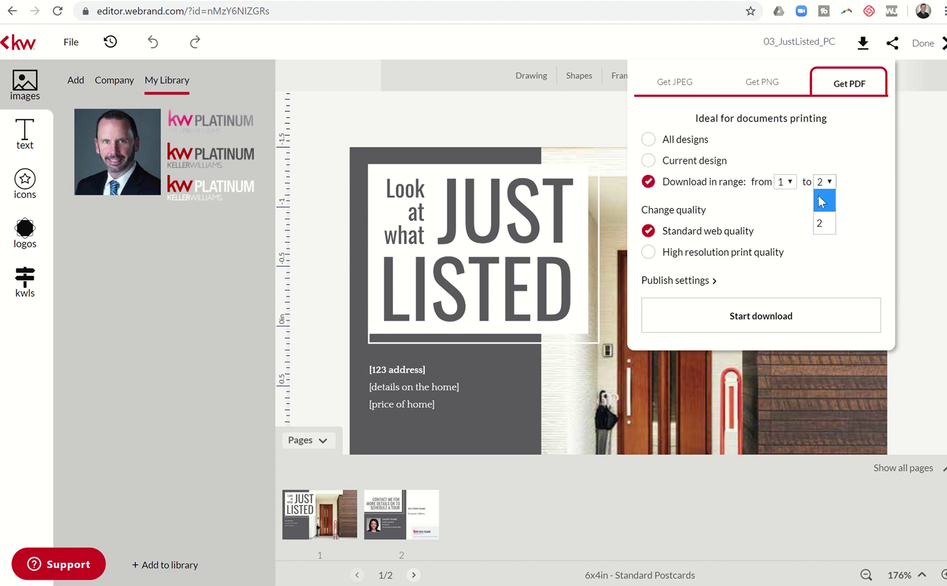
left_click(820, 201)
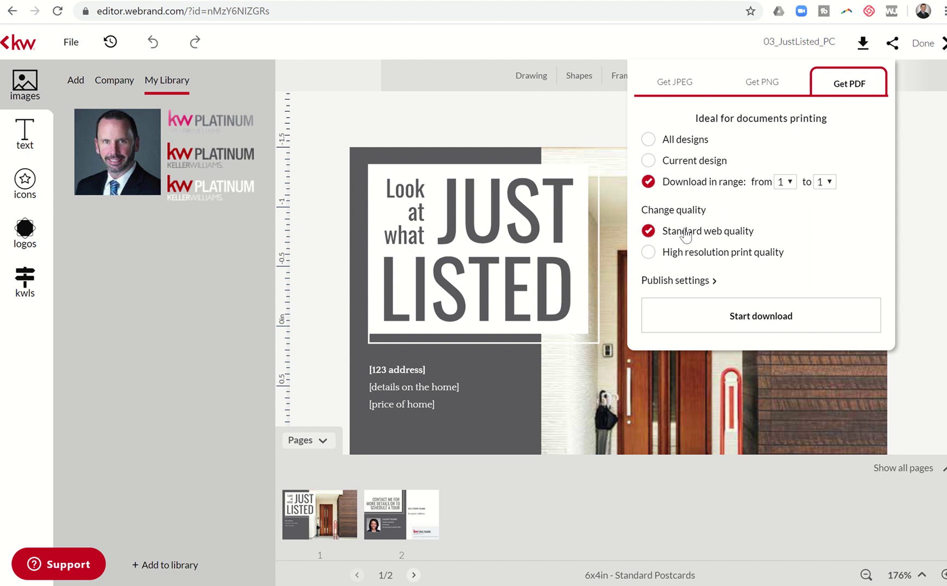
left_click(649, 253)
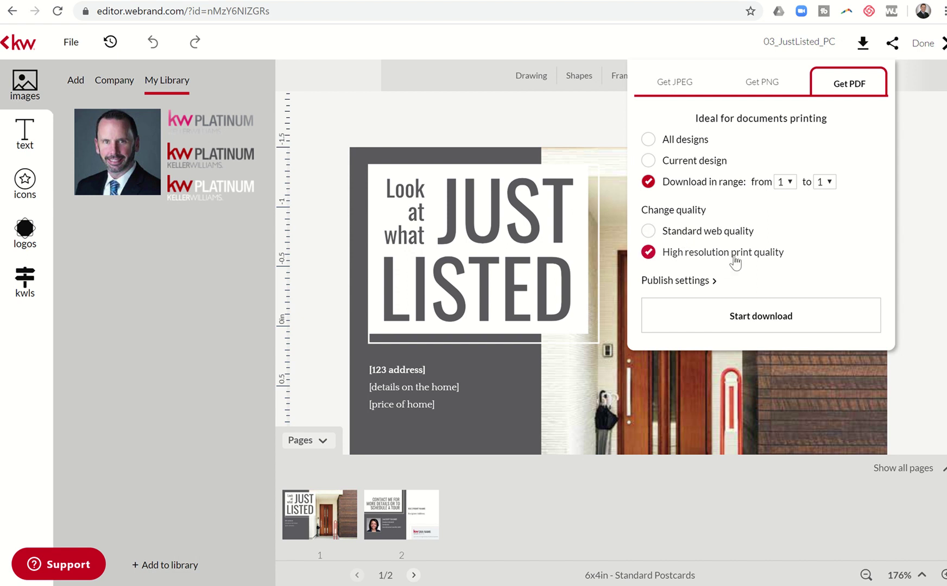
left_click(688, 281)
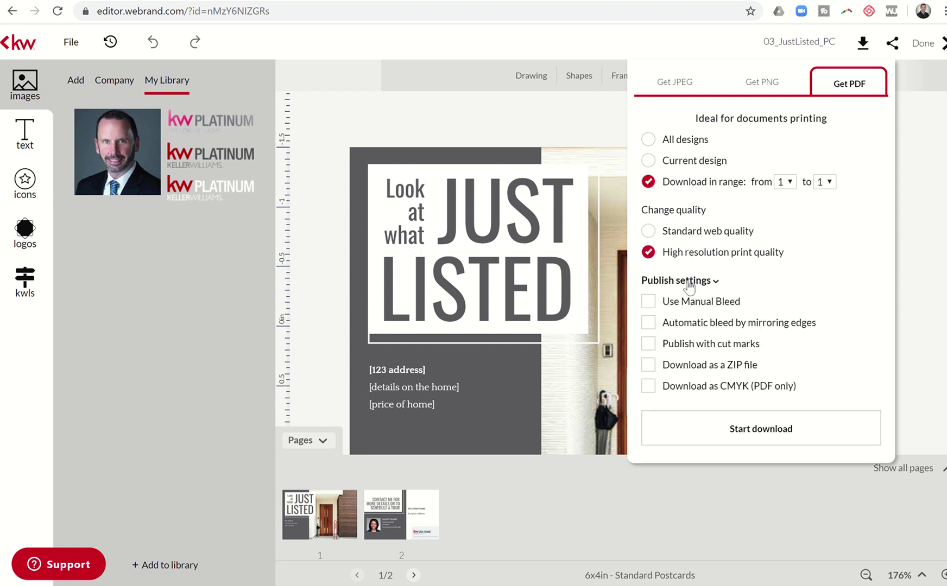
left_click(649, 303)
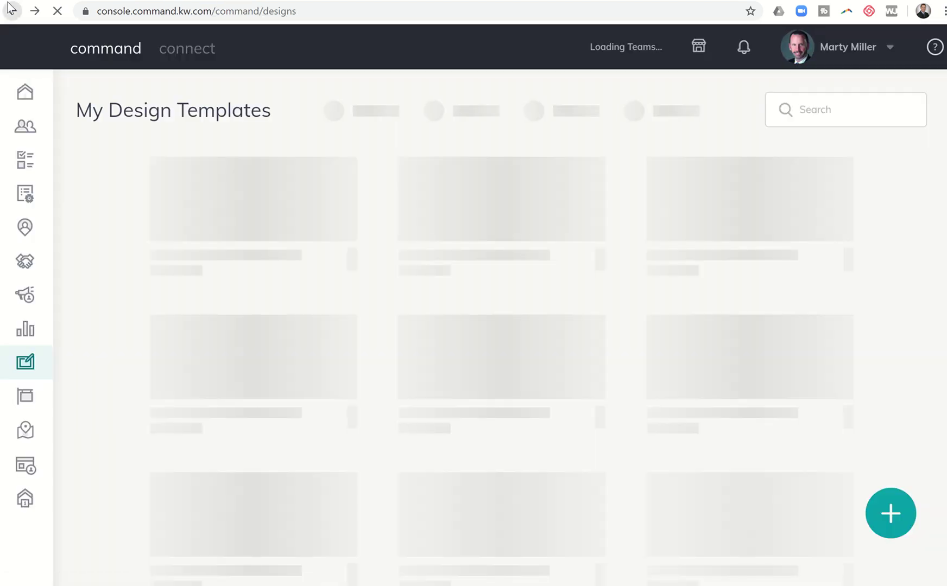
Return to the dashboard and reopen the 03_JustListed_PC template from Designs
left_click(12, 11)
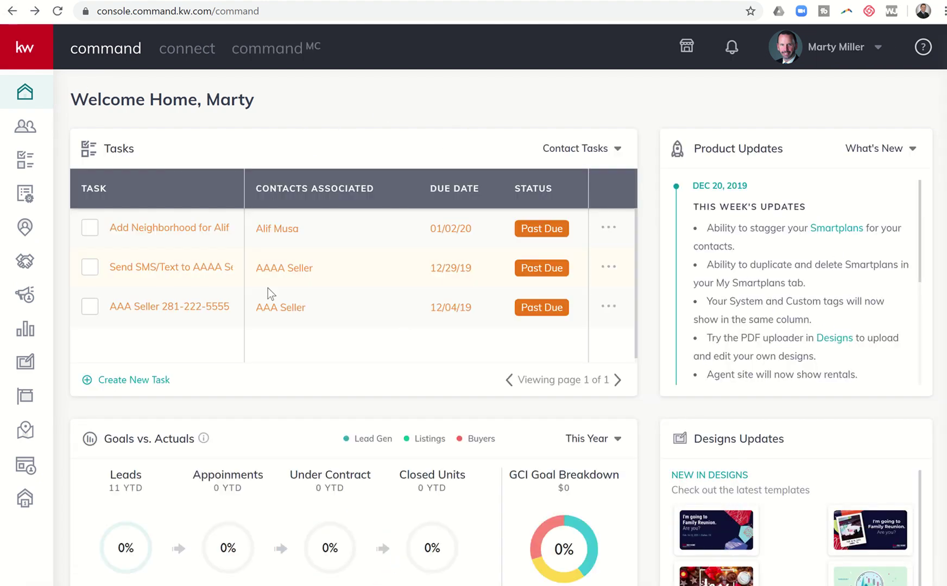
left_click(25, 362)
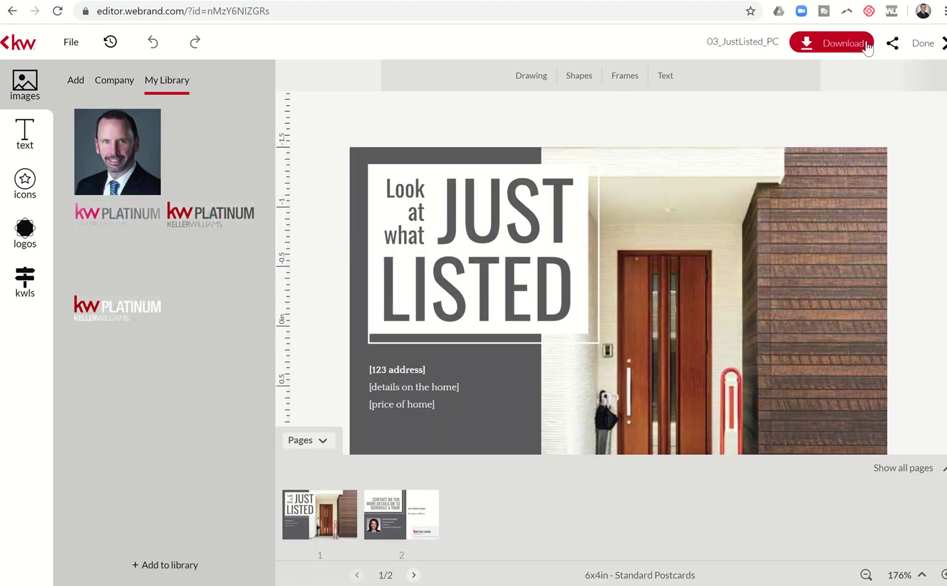
Download the front page as a High resolution print PDF with manual bleed
left_click(867, 42)
left_click(846, 83)
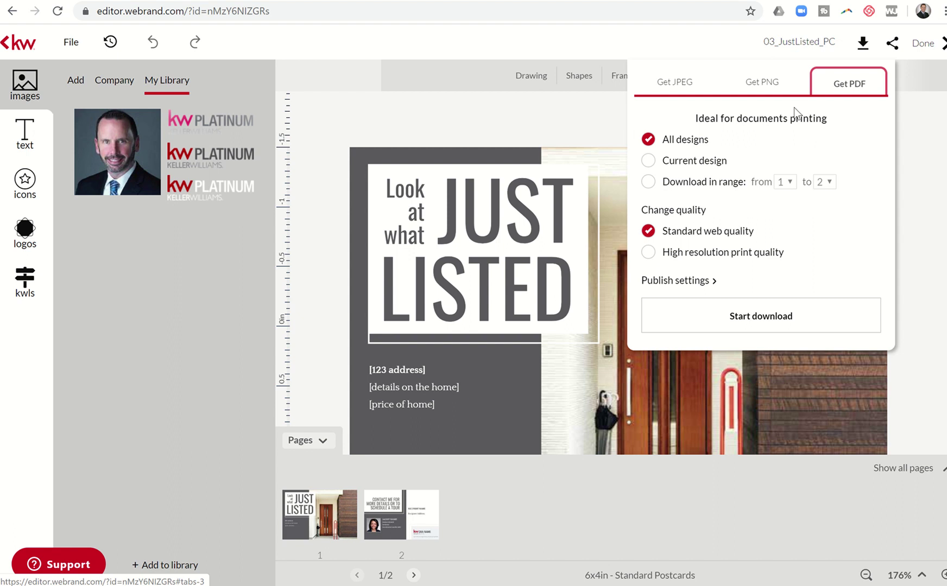
left_click(649, 160)
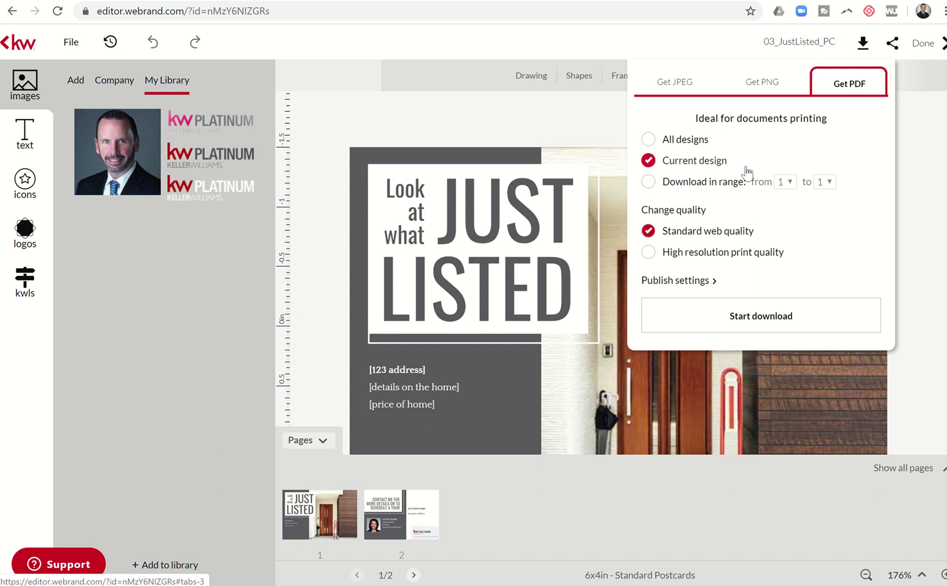
left_click(648, 181)
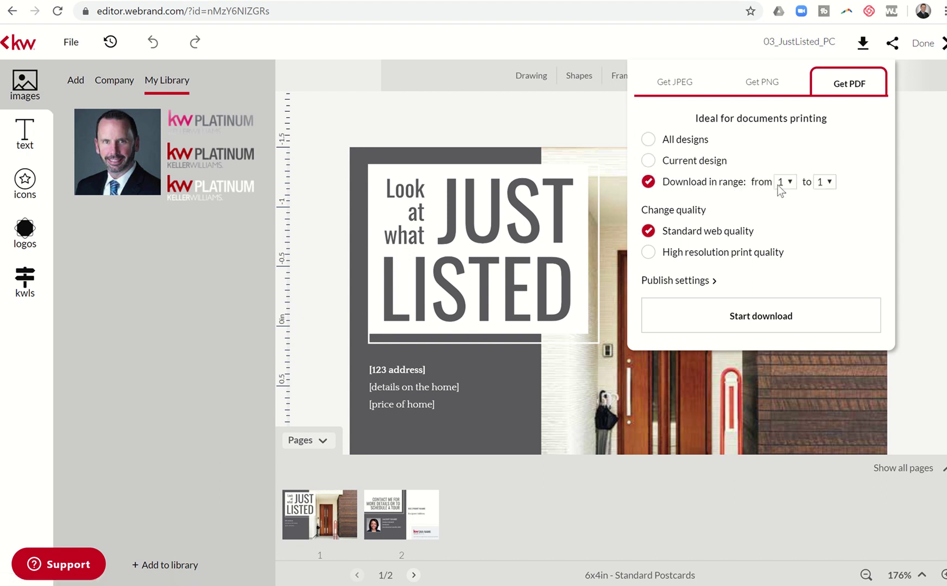
left_click(649, 252)
left_click(659, 282)
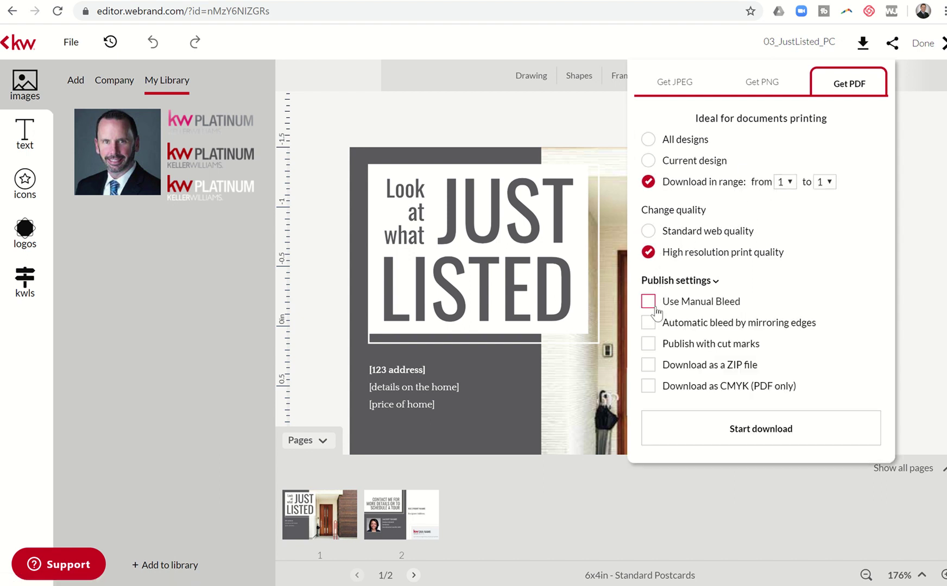
left_click(649, 302)
left_click(702, 423)
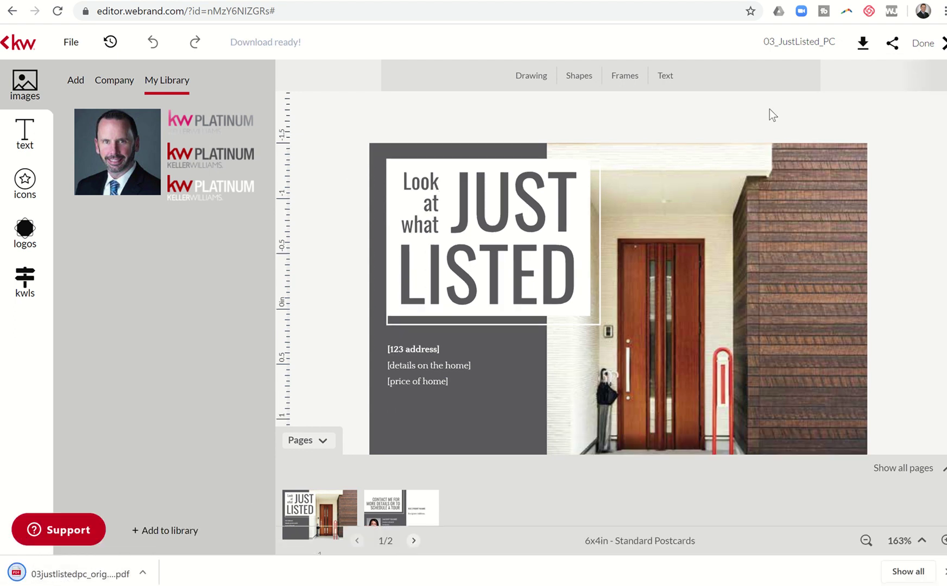
Download the back page (range 2–2) as a second print PDF
left_click(845, 51)
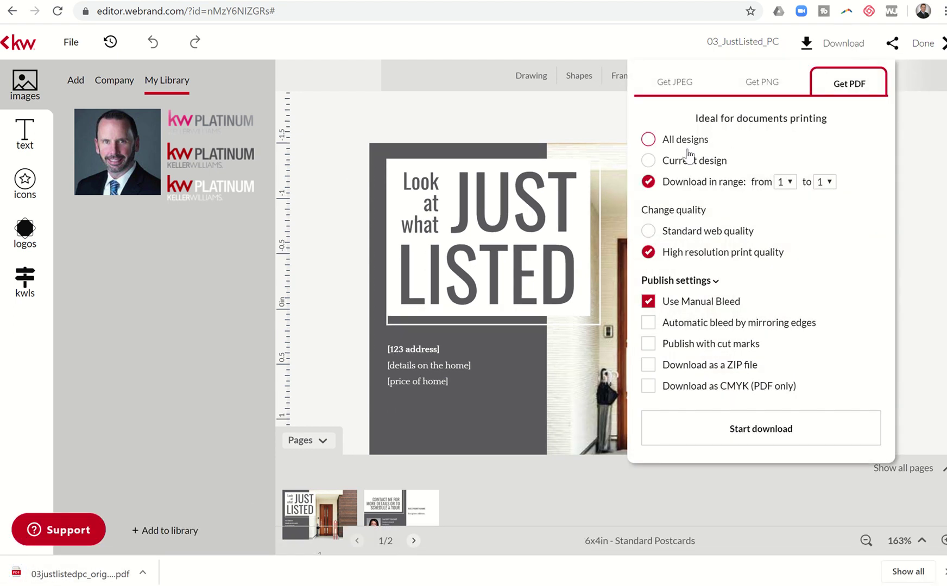
left_click(779, 182)
left_click(782, 222)
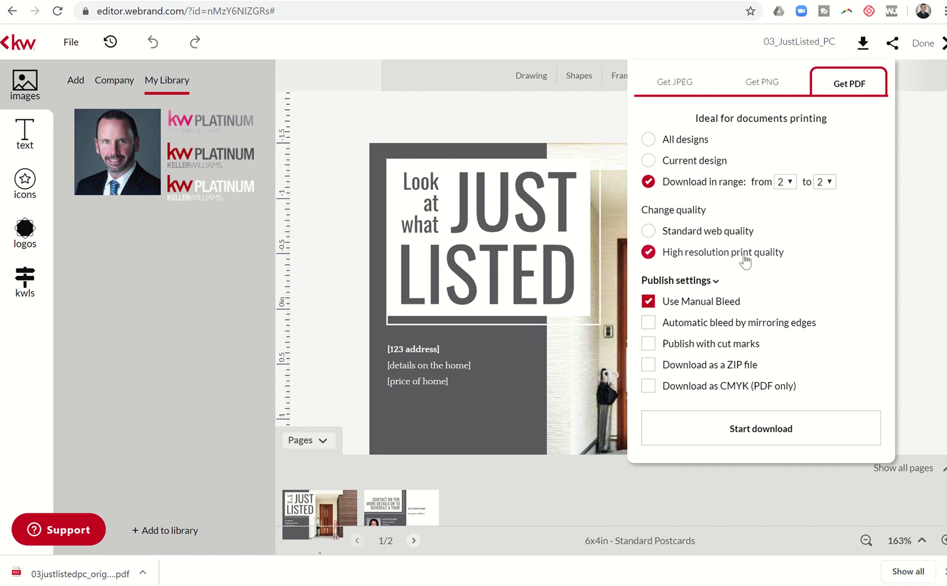
left_click(743, 429)
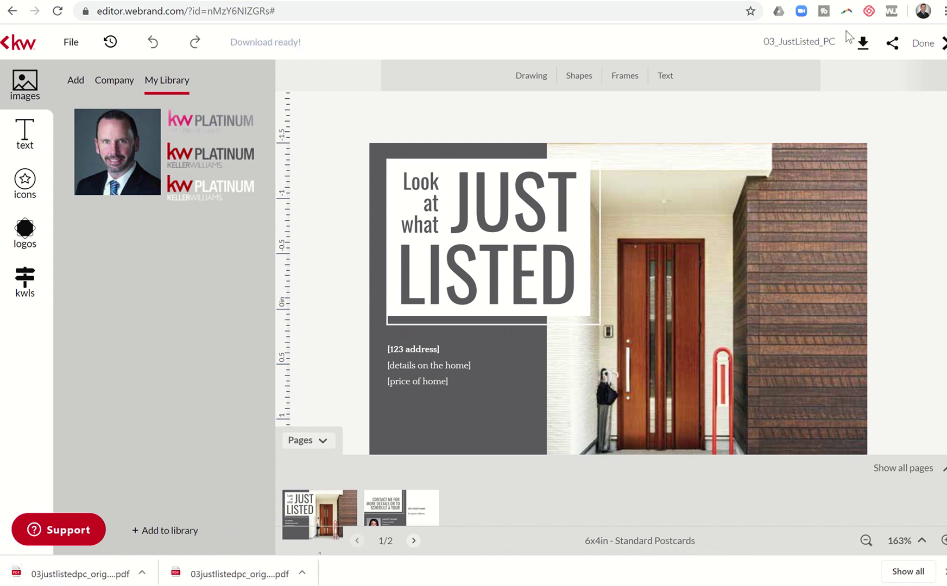
Finish editing with Done and go to the Campaigns page showing 3 completed campaigns
left_click(924, 47)
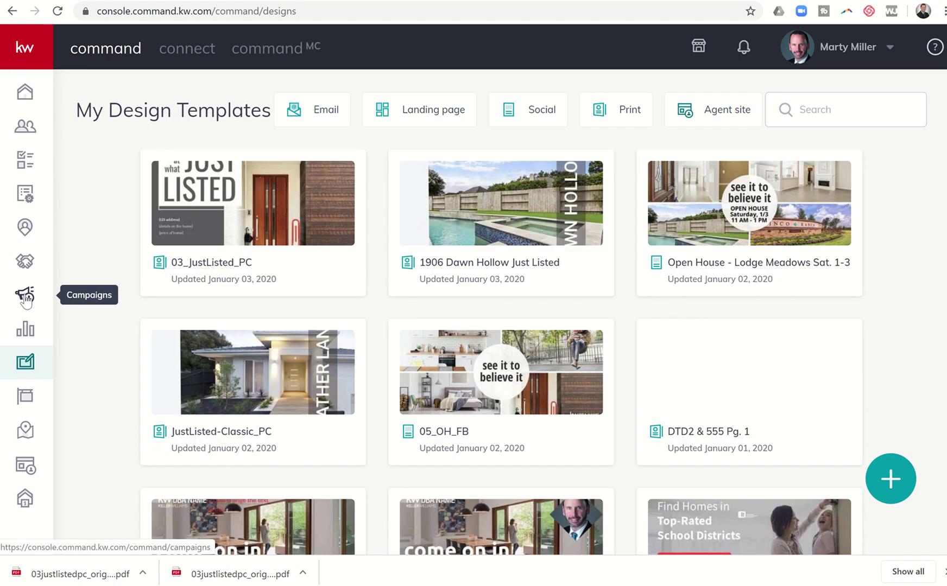
left_click(26, 302)
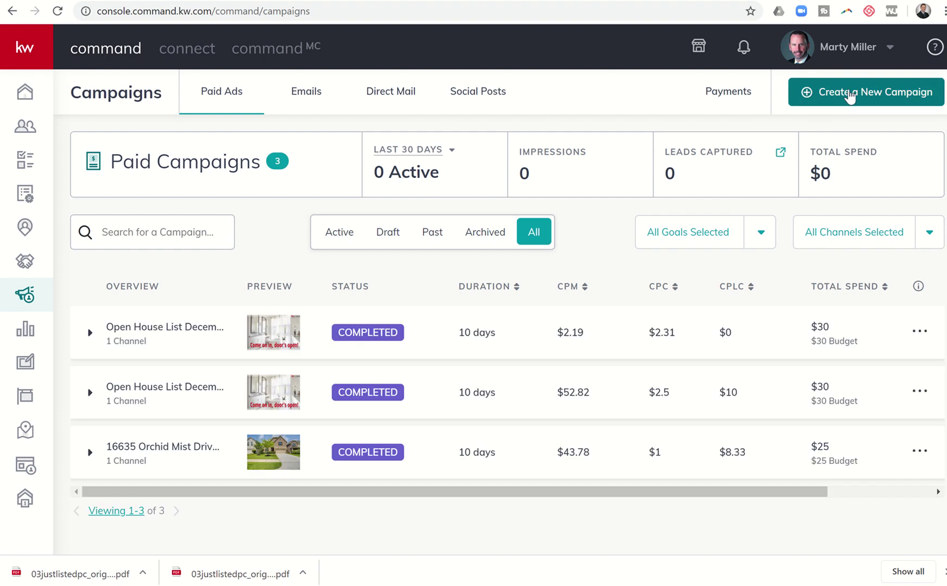
Start a new direct mail campaign and name it 'Test'
left_click(850, 95)
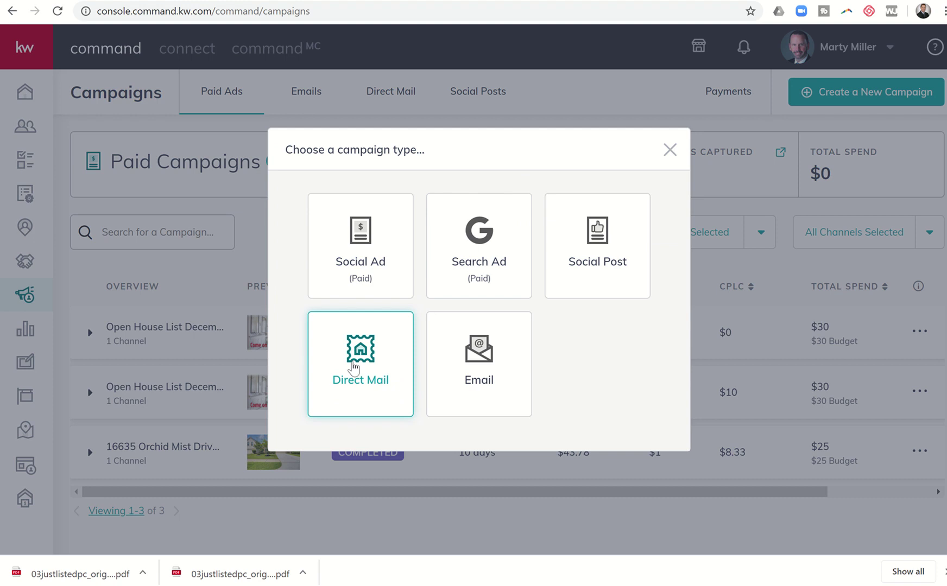
left_click(356, 348)
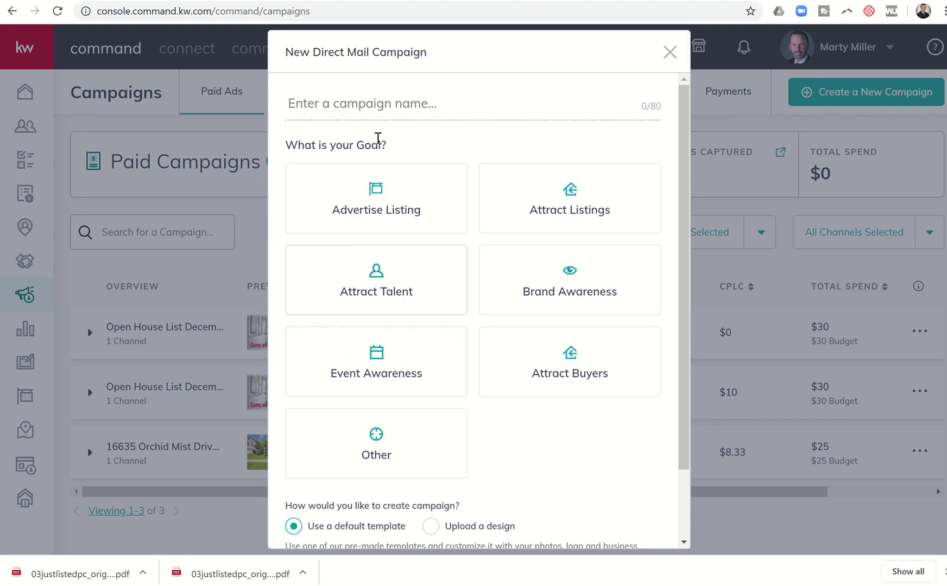
left_click(366, 110)
type("Test")
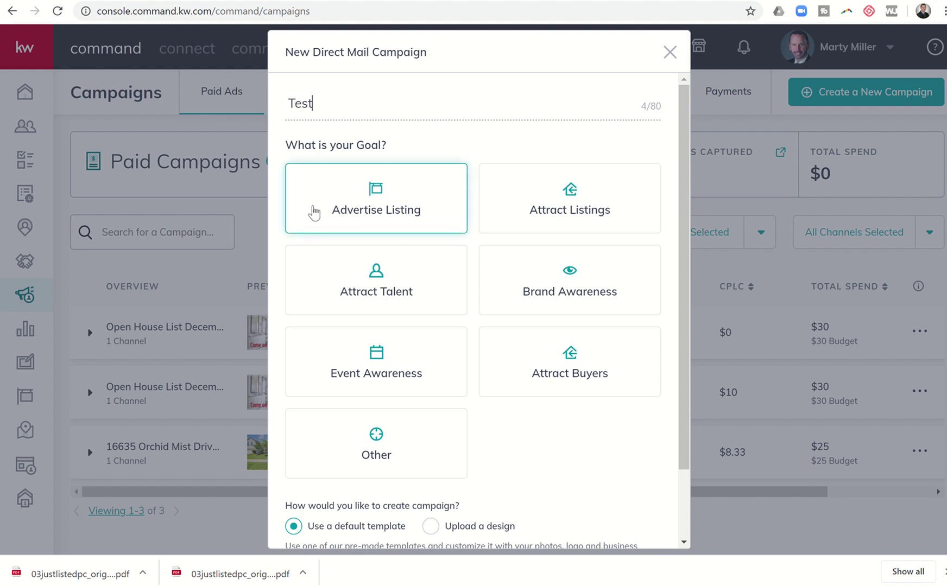
Set the goal to Attract Buyers, choose Upload a design, and set up the campaign
left_click(497, 209)
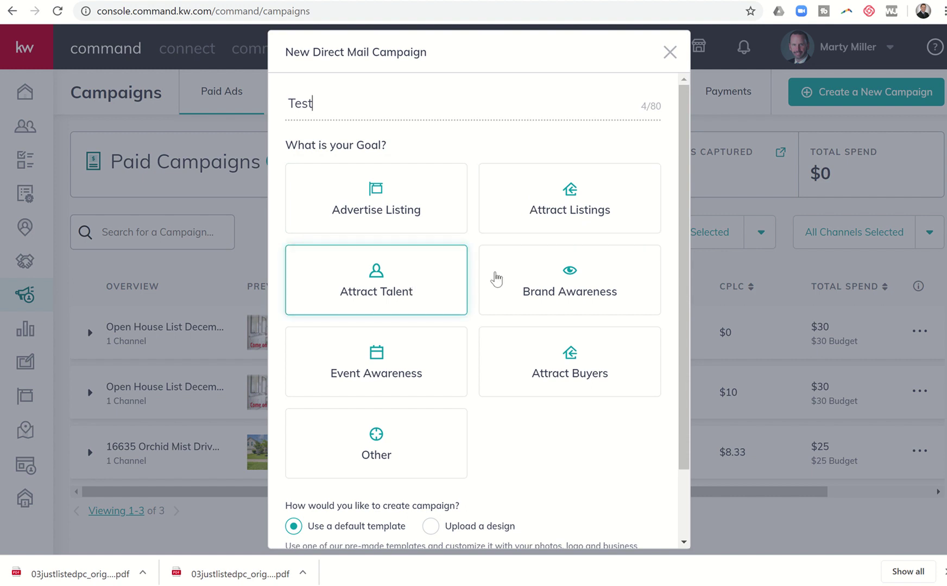
left_click(496, 279)
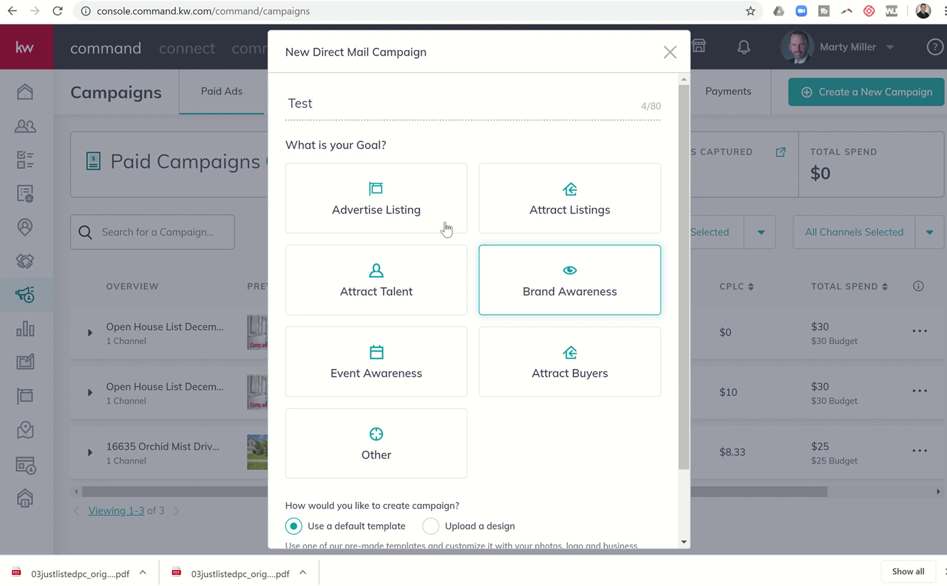
left_click(414, 295)
left_click(415, 380)
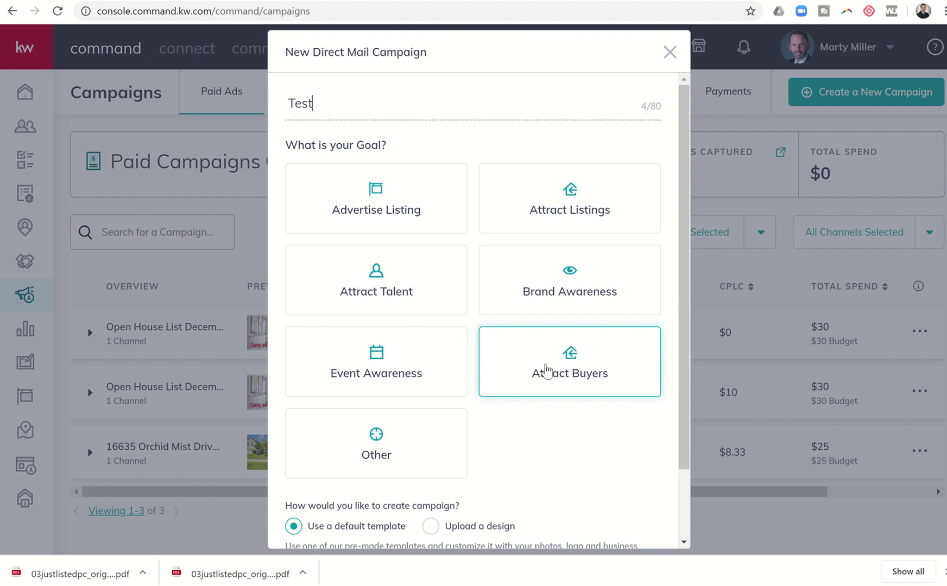
left_click(544, 369)
scroll(550, 442, "down", 1)
scroll(547, 438, "down", 2)
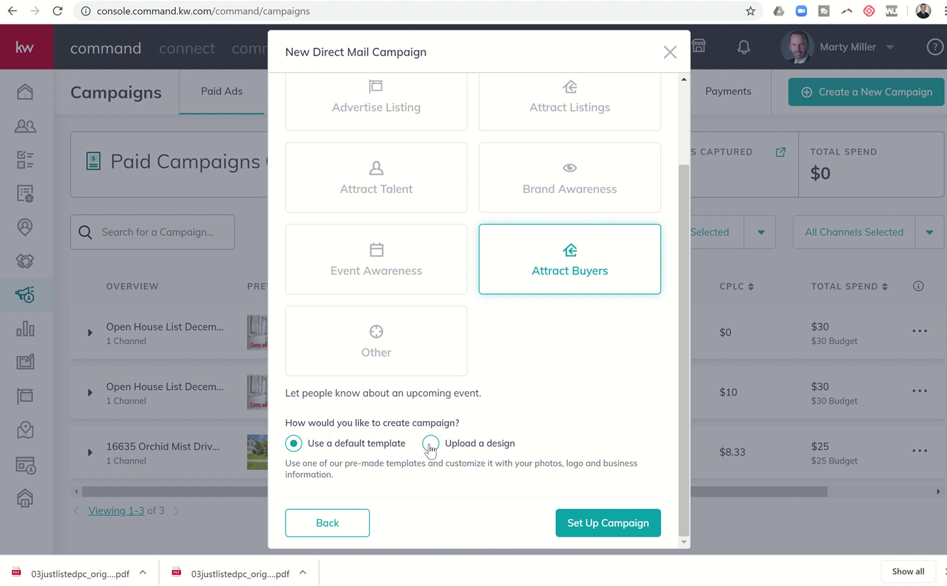
left_click(429, 444)
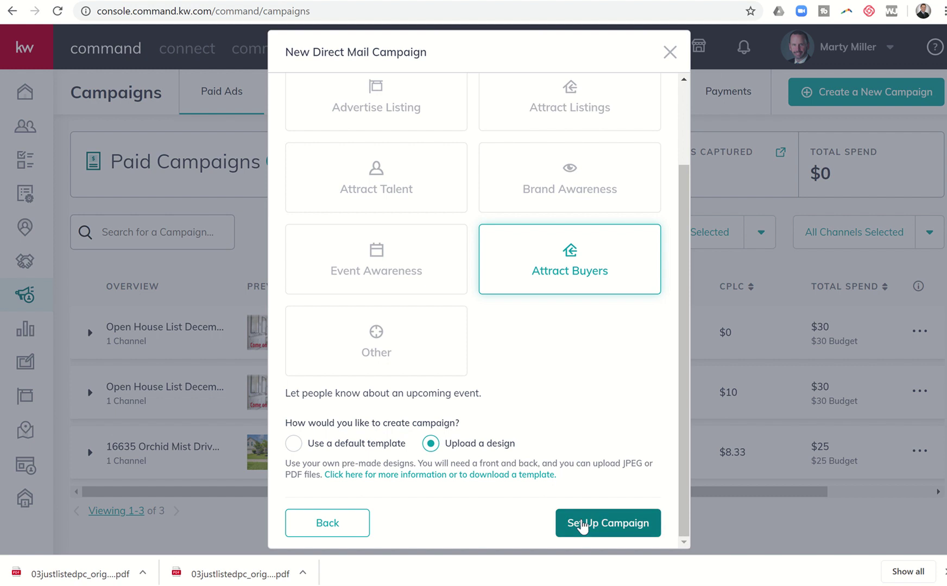
left_click(581, 524)
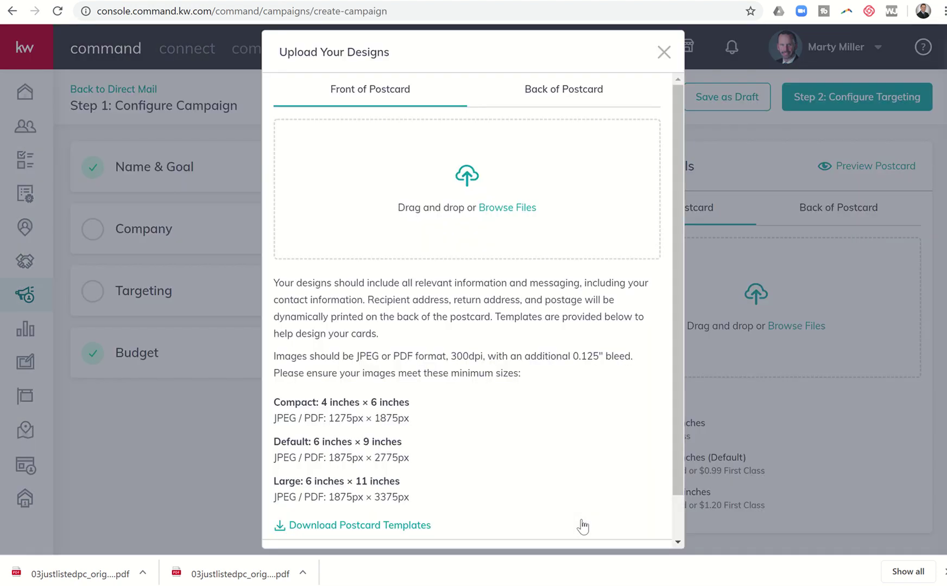
Upload 03justlistedpc_original (1) from Downloads as the postcard front
left_click(554, 93)
left_click(387, 99)
left_click(493, 207)
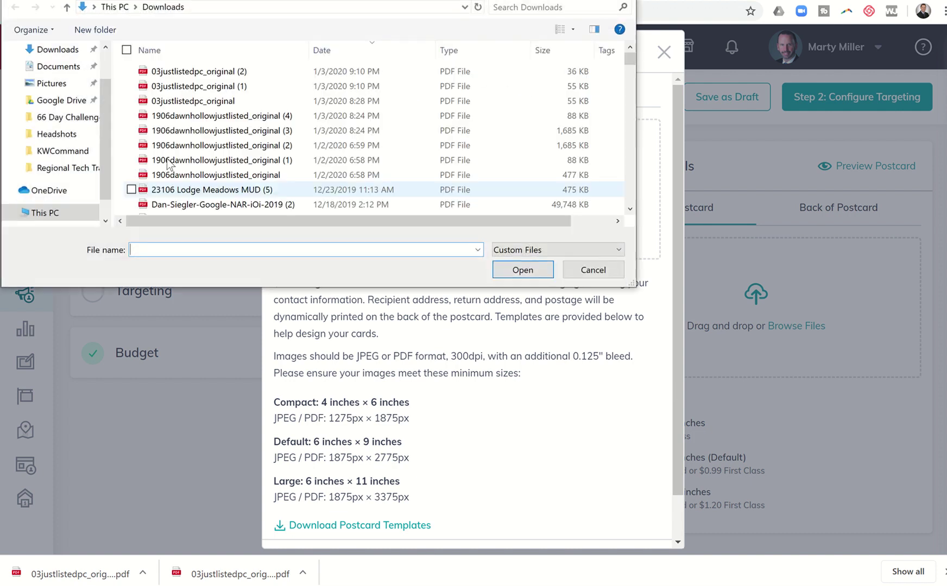
left_click(56, 56)
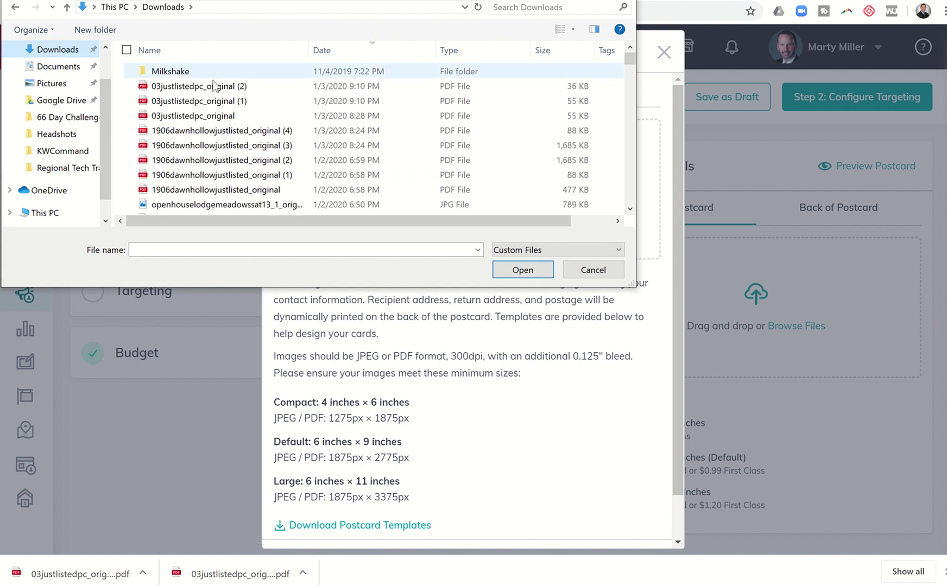
left_click(216, 103)
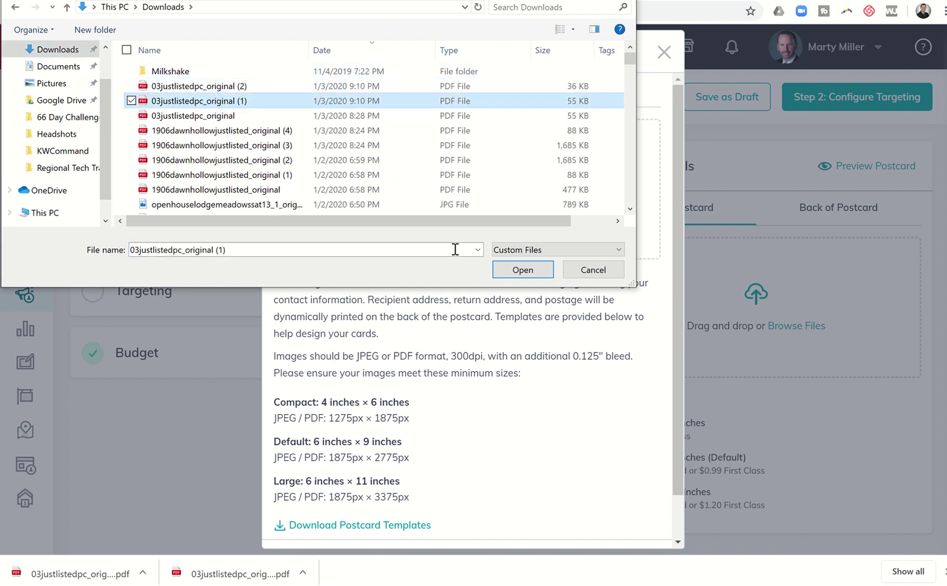
left_click(502, 270)
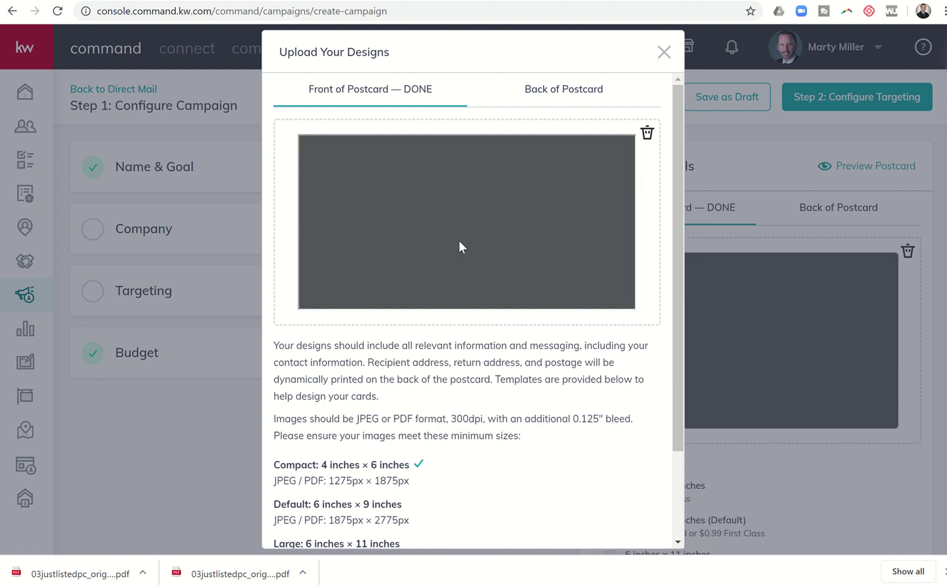
Upload 03justlistedpc_original (2) as the postcard back and continue
left_click(561, 93)
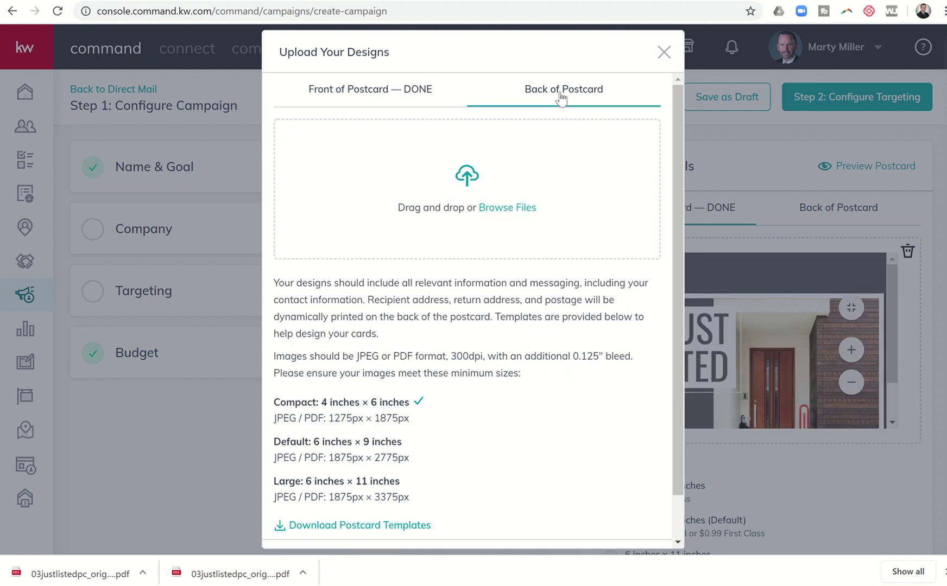
left_click(488, 207)
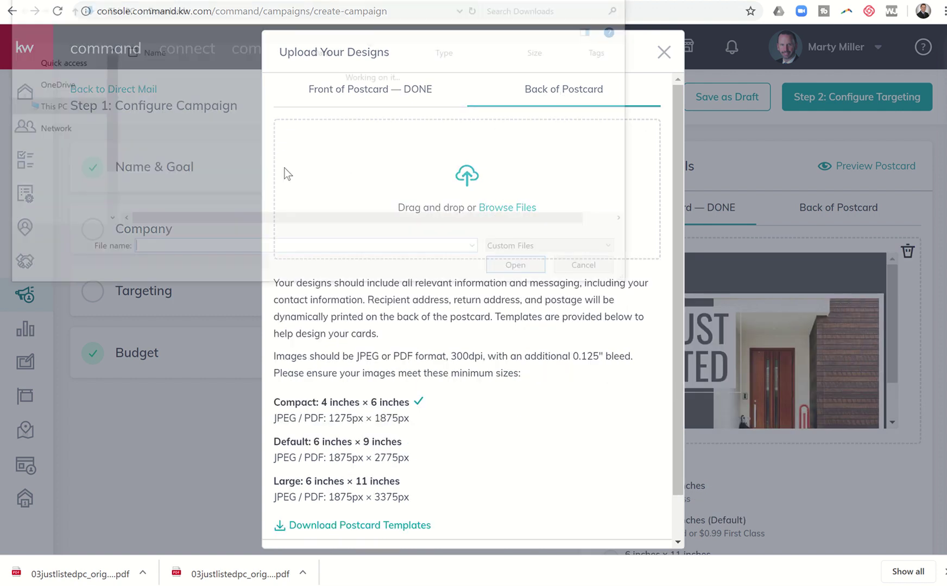
scroll(222, 108, "up", 1)
left_click(224, 89)
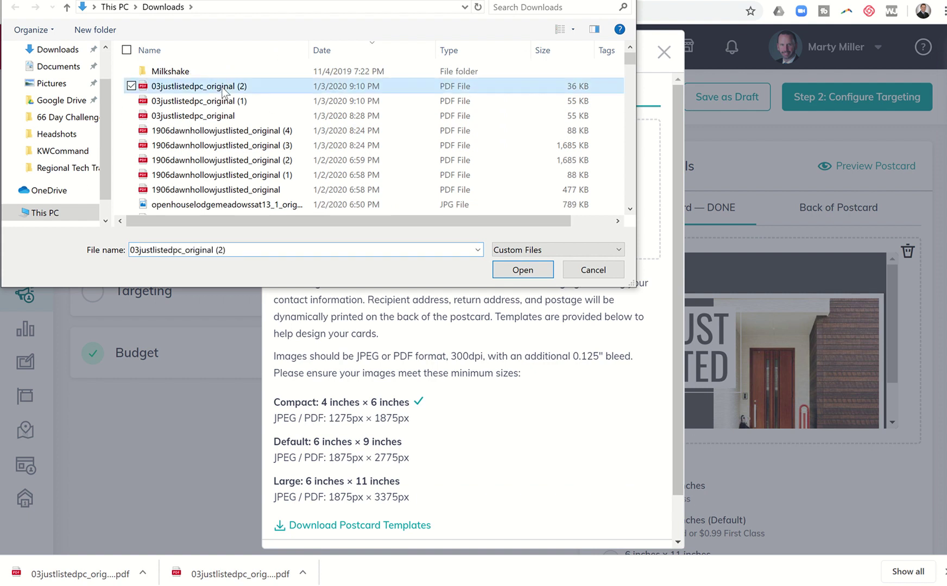
left_click(523, 270)
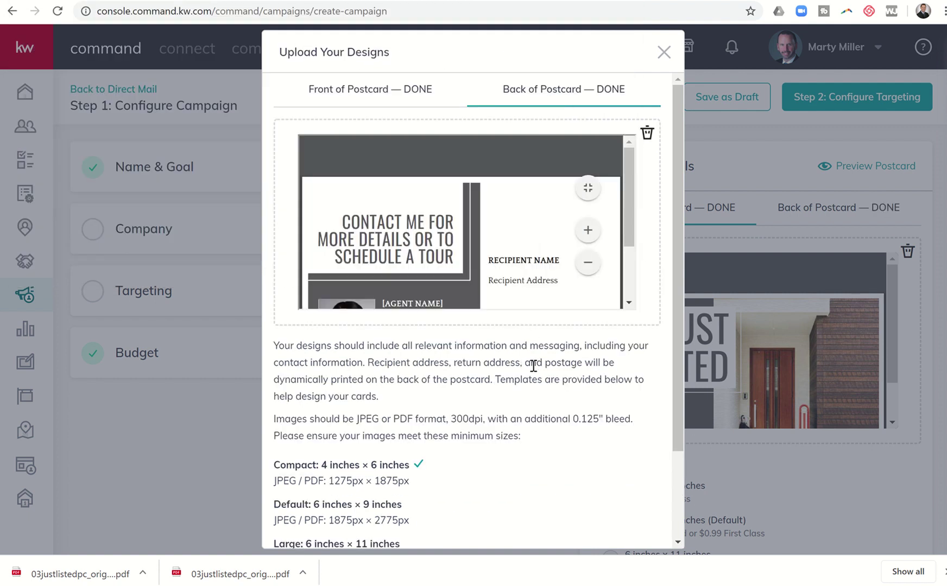
scroll(533, 366, "down", 2)
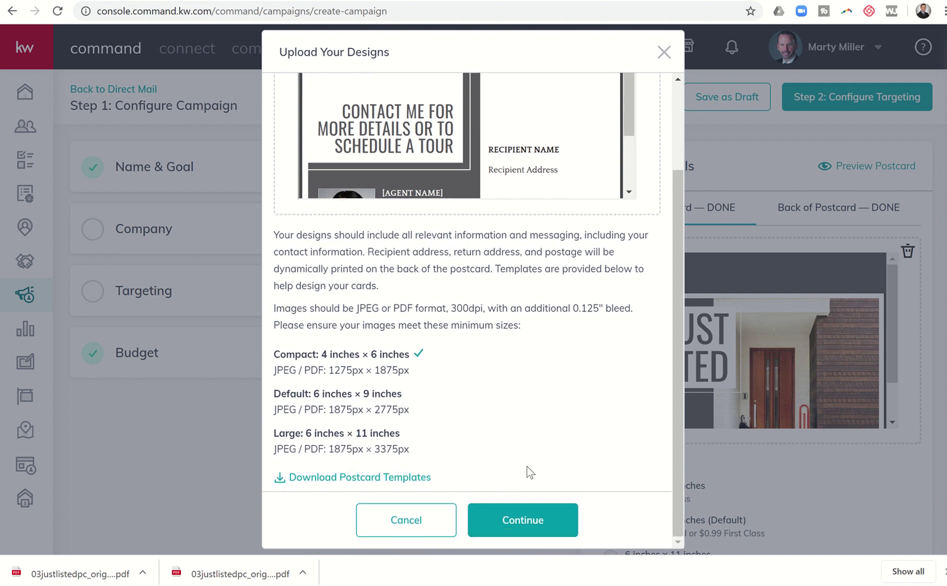
left_click(518, 513)
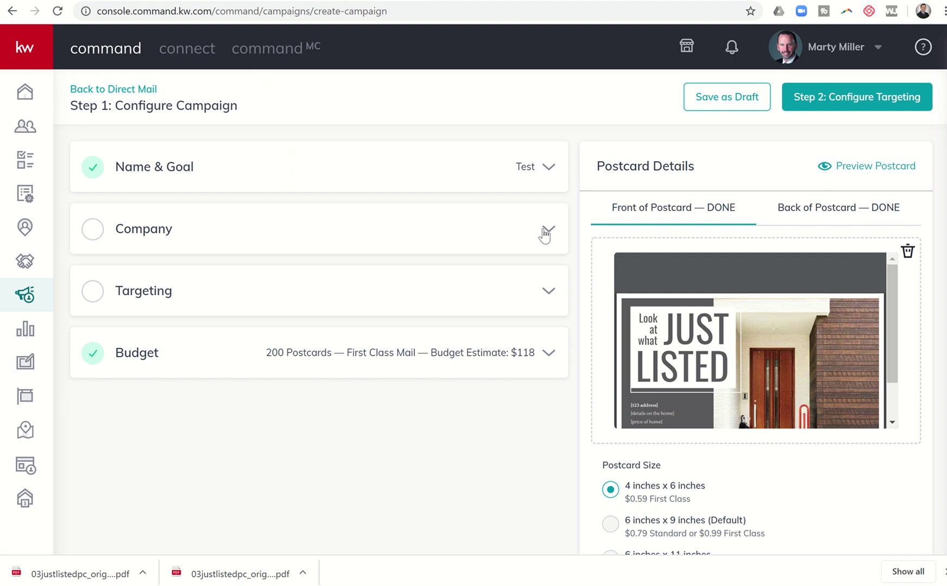
Upload KellerWilliams_Platinum_Logo_RGB from Google Drive's Summit Property Group > Marketing and Logos > Logos folder as the company logo
left_click(544, 231)
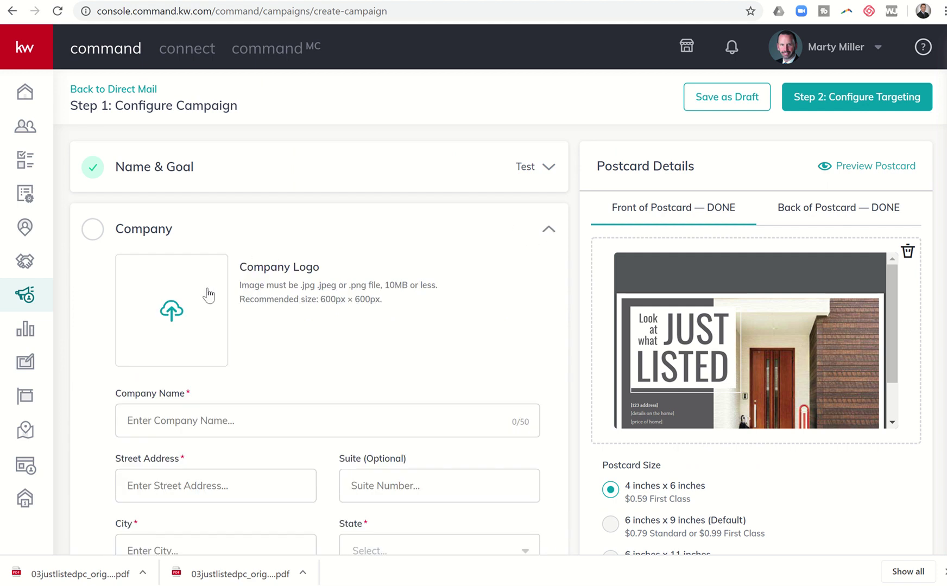
left_click(211, 293)
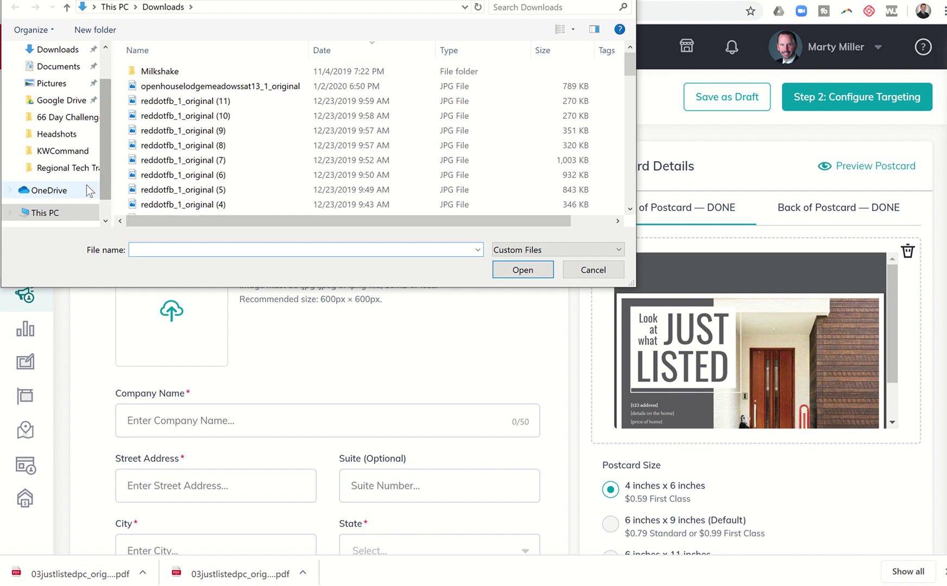
left_click(60, 103)
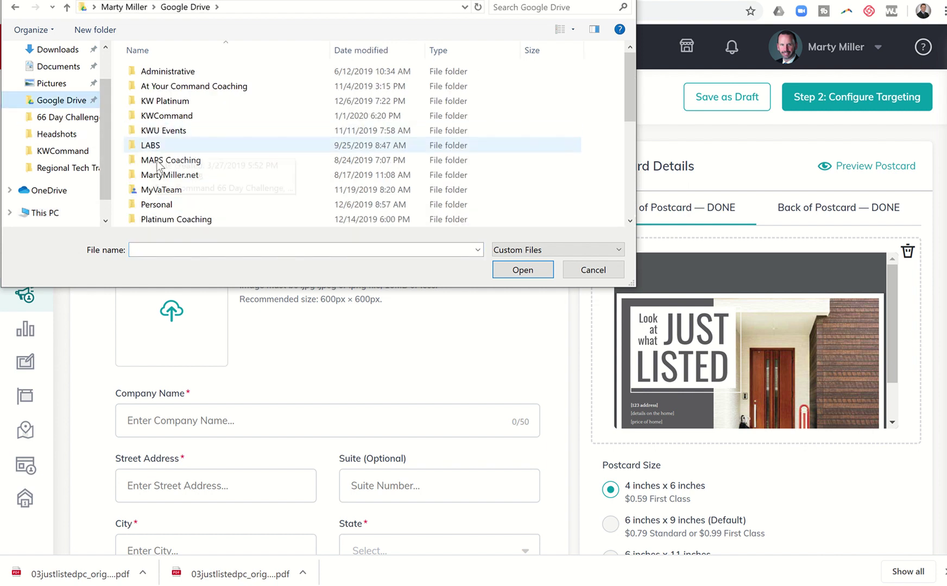
scroll(158, 194, "down", 2)
left_click(159, 220)
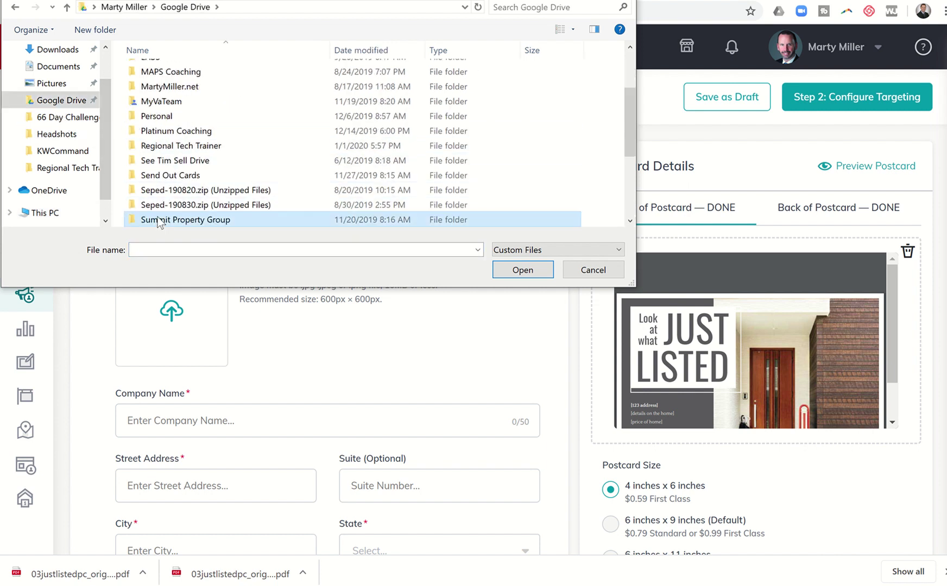
double_click(159, 220)
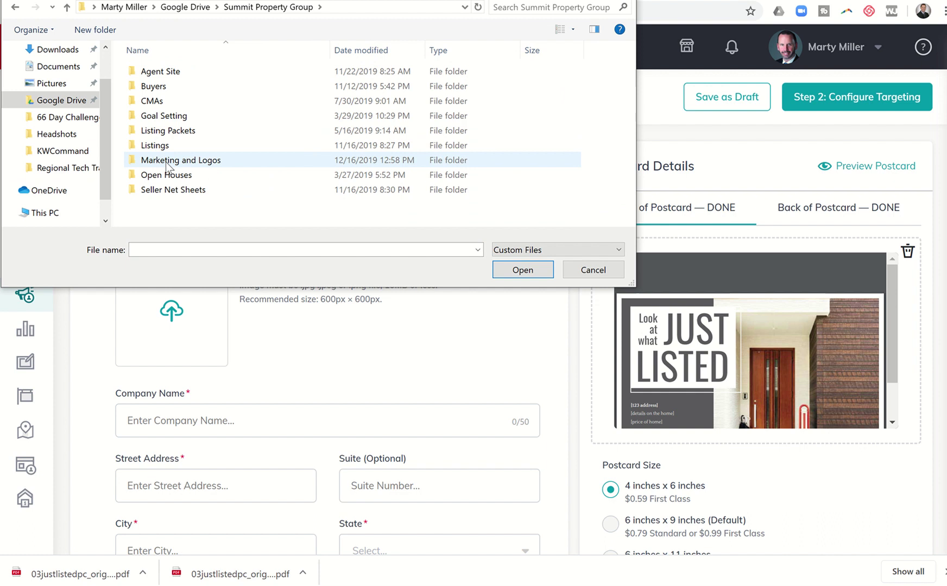
double_click(166, 161)
double_click(157, 82)
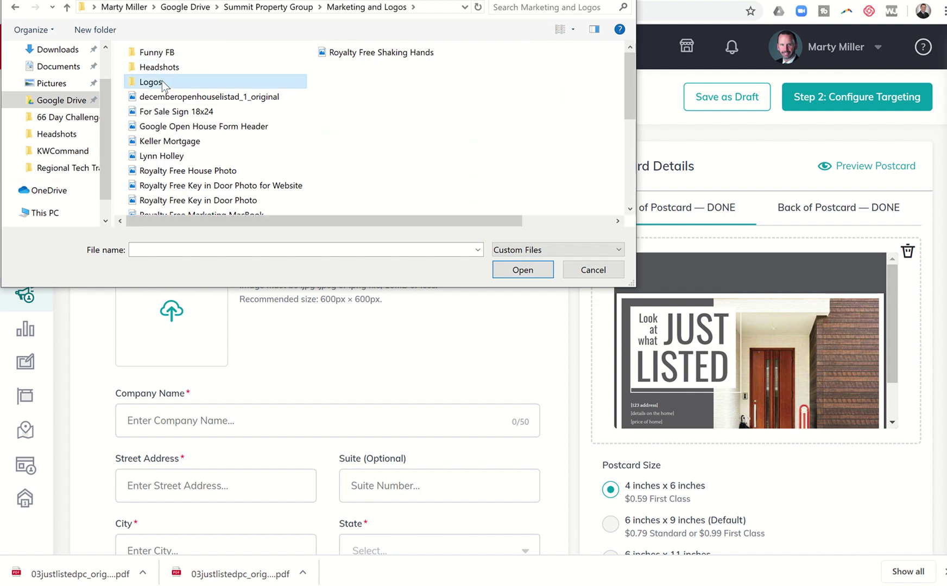
left_click(169, 117)
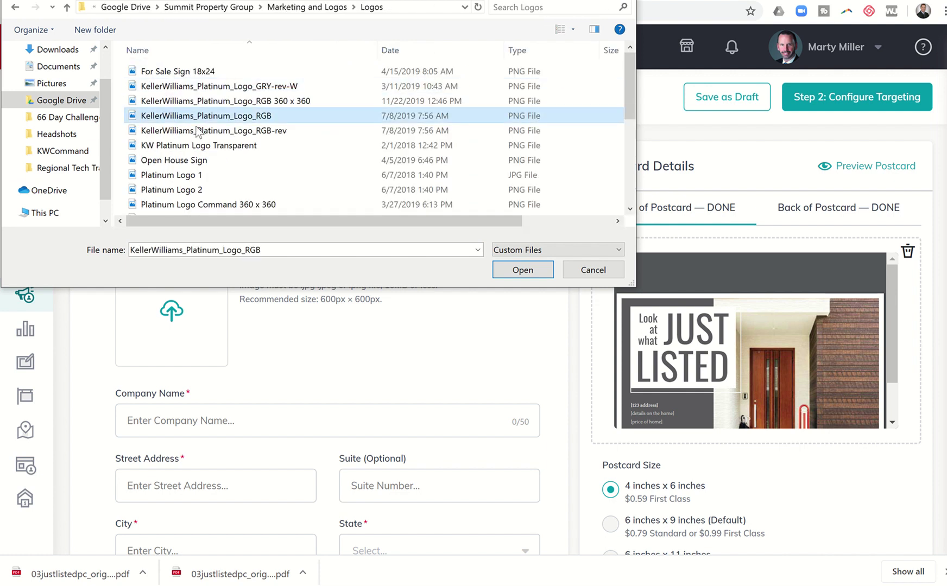
left_click(511, 271)
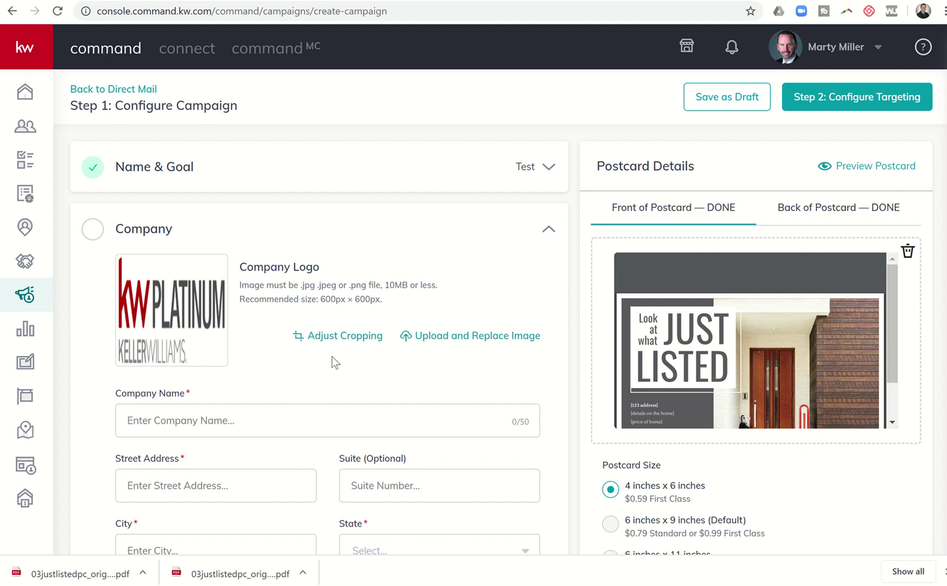
Enter company name 'Keller Williams Platinum Realty' and the company's street address, suite and city
scroll(331, 356, "down", 4)
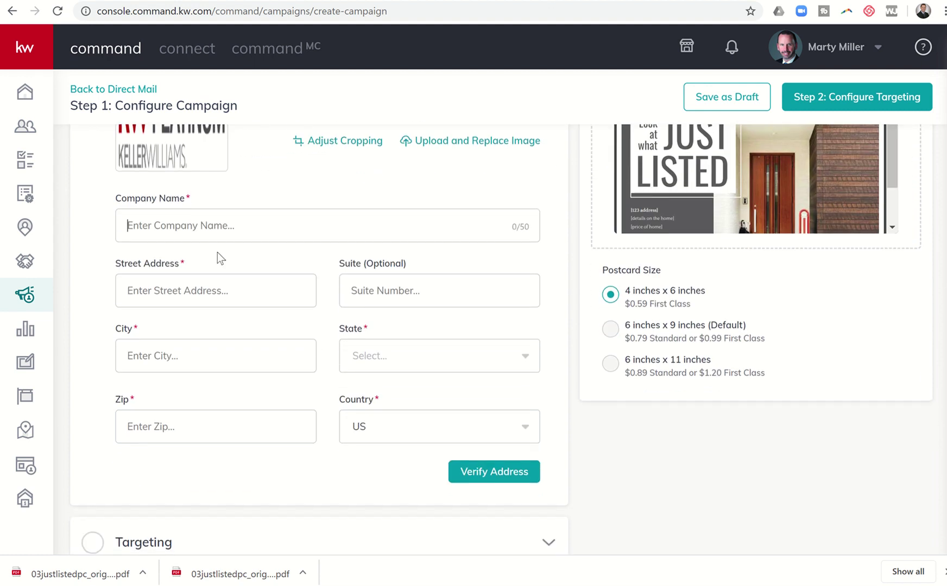
type("Kel")
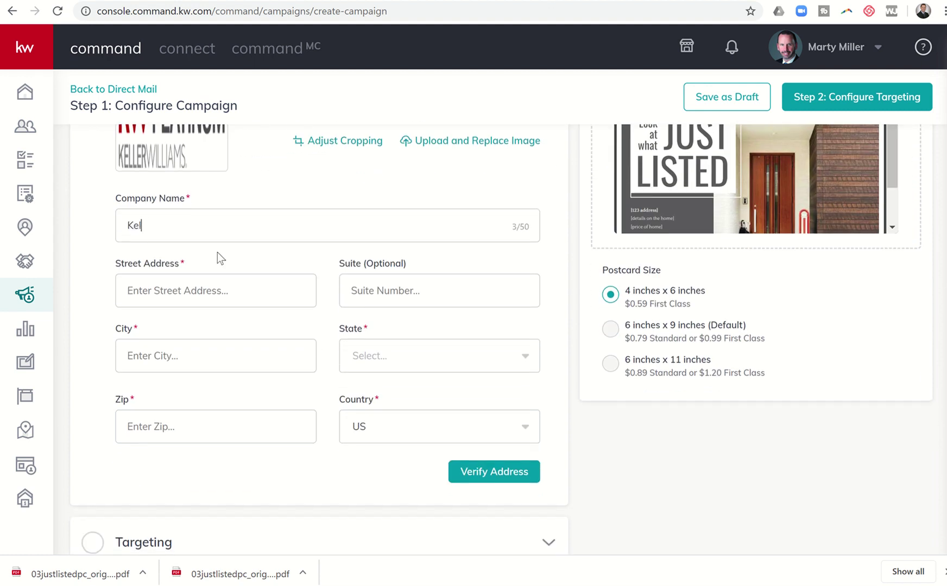
type("ler Williams Platinum Realty")
key("Tab")
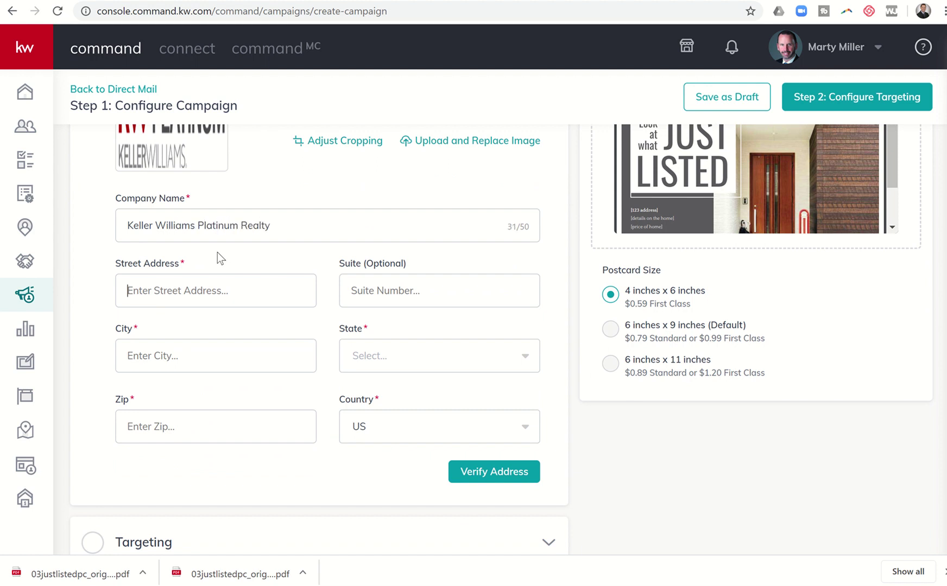
type("19708 NORT")
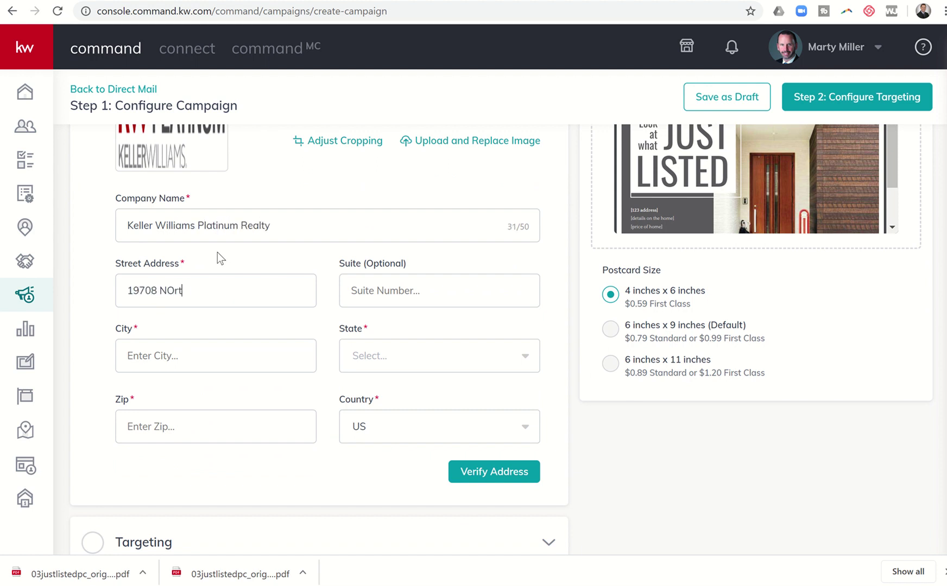
key("BackSpace")
key("BackSpace")
key("BackSpace")
type("orthwest Freeway")
key("Tab")
type("1800")
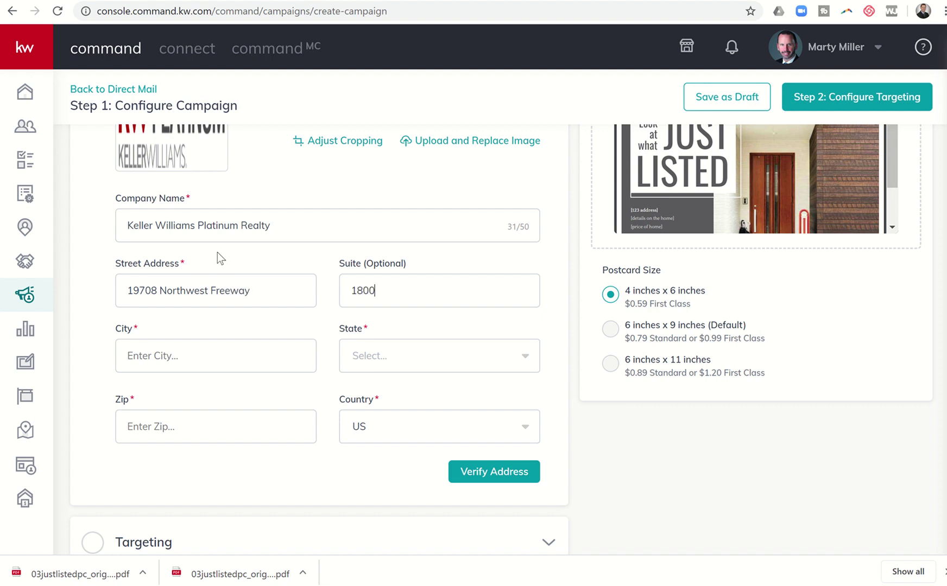
key("Tab")
type("Housotn")
key("Tab")
Choose state TX, enter the zip code, verify, and confirm the corrected address
type("TX")
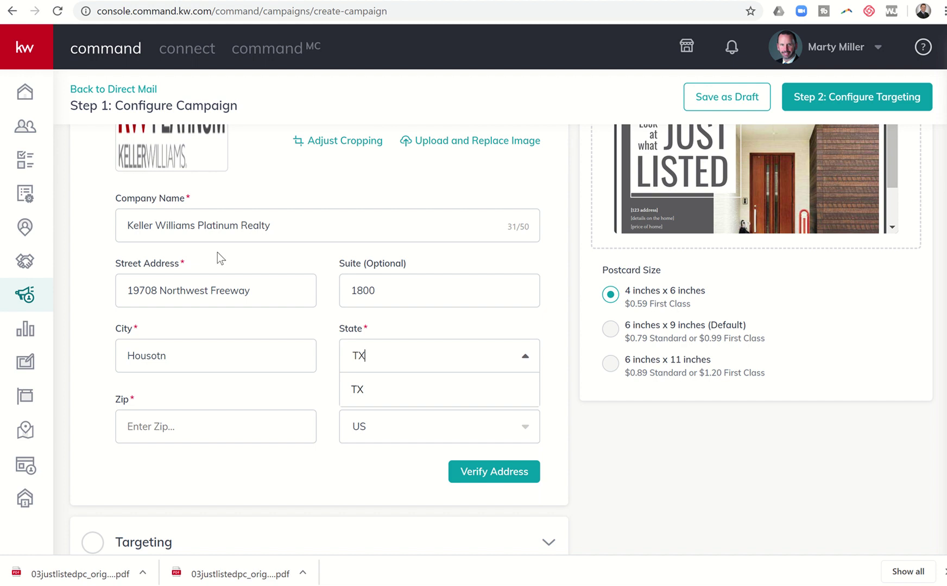
left_click(367, 390)
left_click(273, 424)
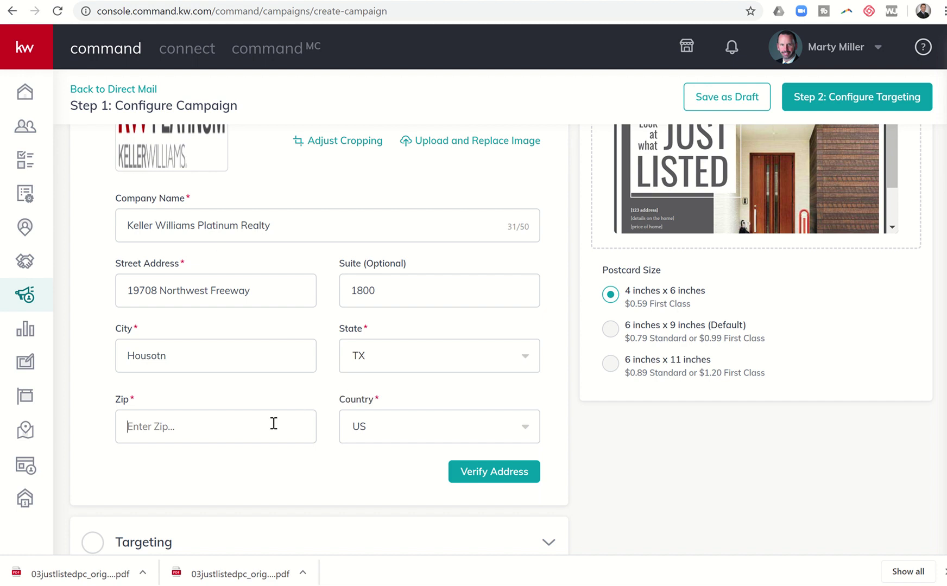
type("77065")
left_click(465, 473)
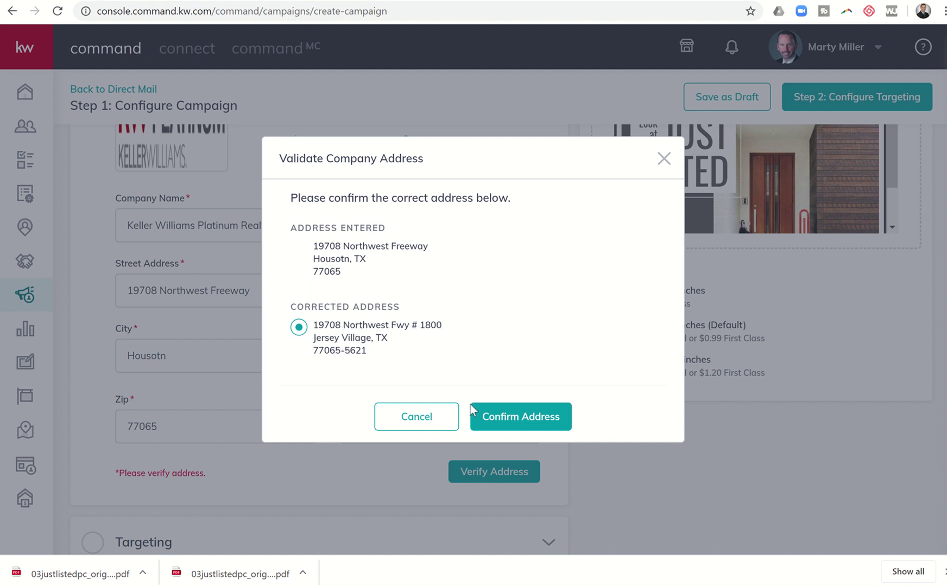
left_click(497, 417)
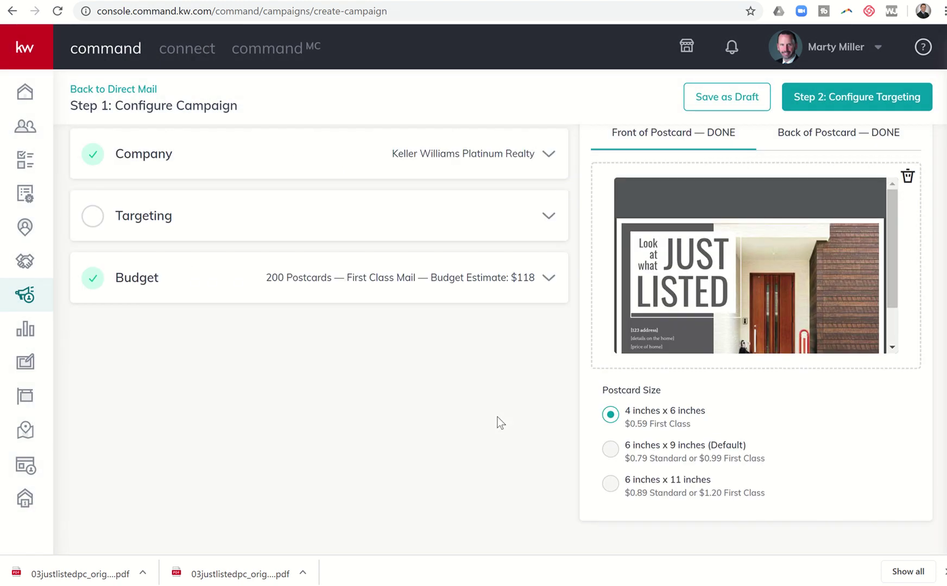
Expand Targeting and switch from Local Targeting to Target my Database
left_click(233, 218)
scroll(287, 196, "up", 3)
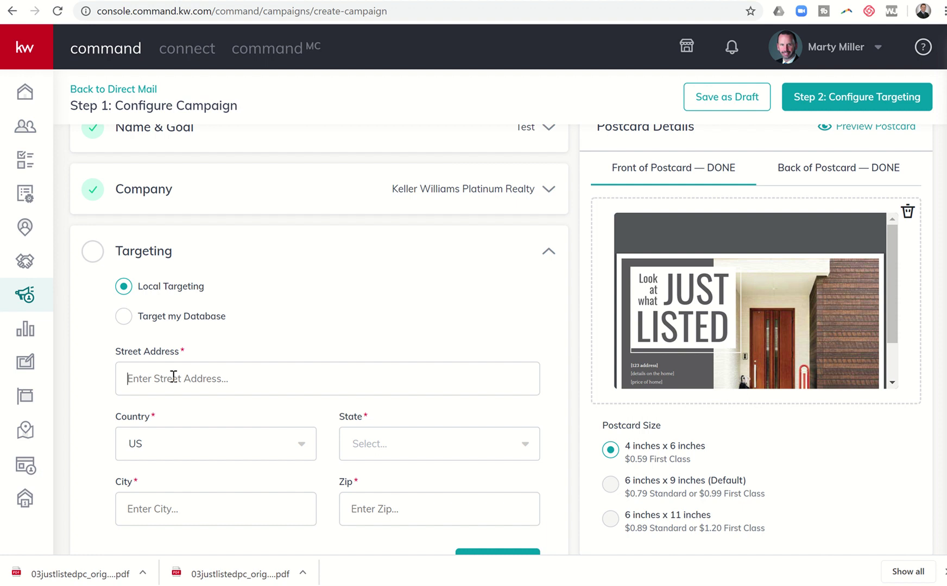
scroll(346, 323, "down", 1)
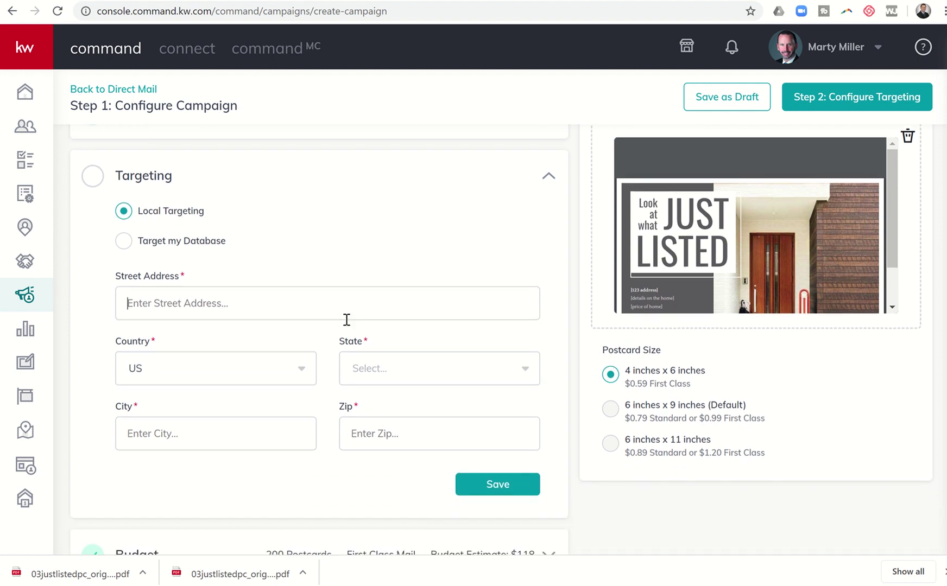
left_click(124, 244)
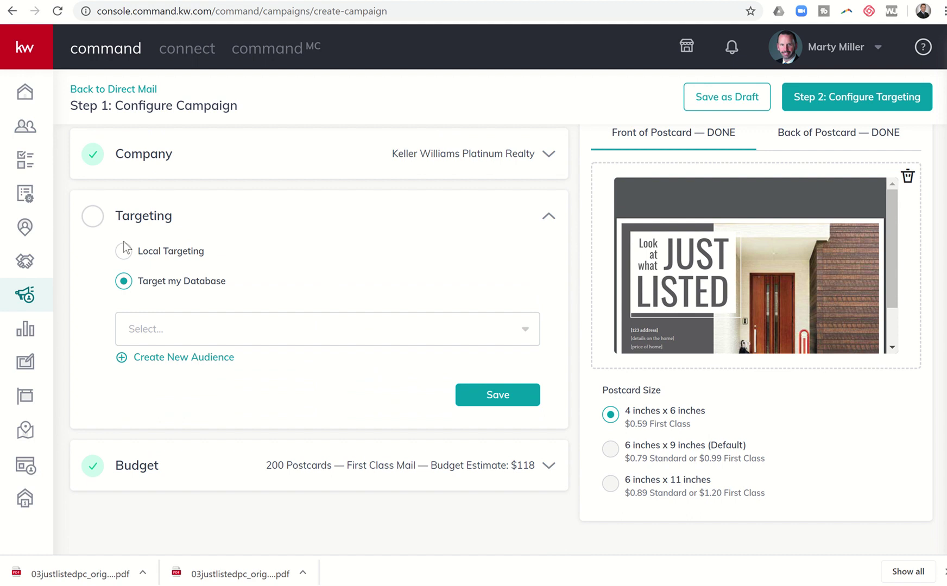
Start a new audience built from the KW Productivity Coaching contact tag
left_click(153, 362)
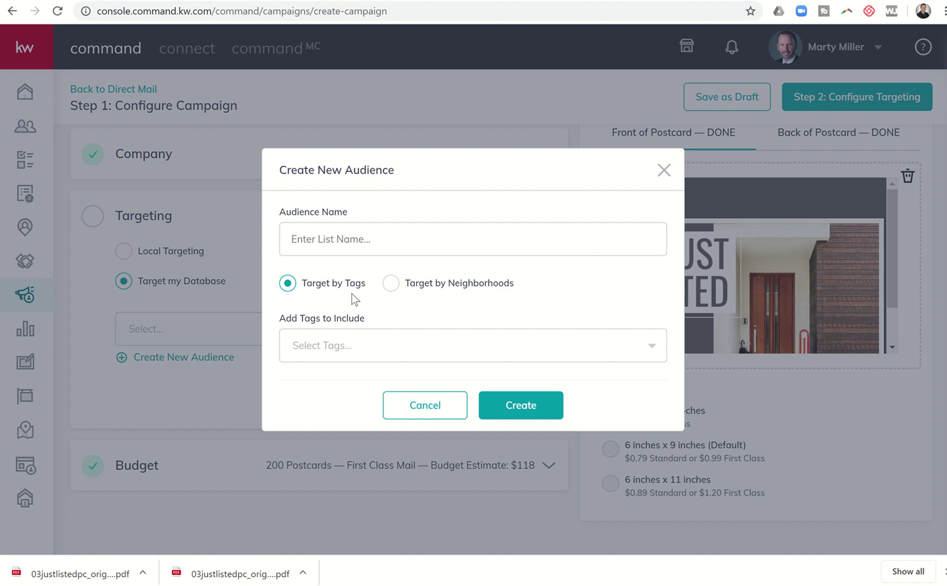
left_click(373, 345)
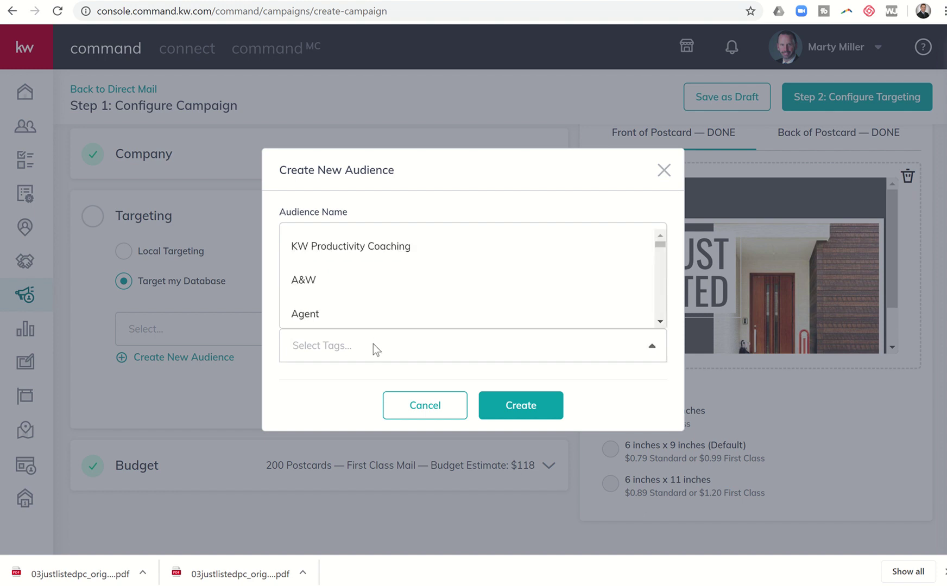
scroll(405, 307, "down", 2)
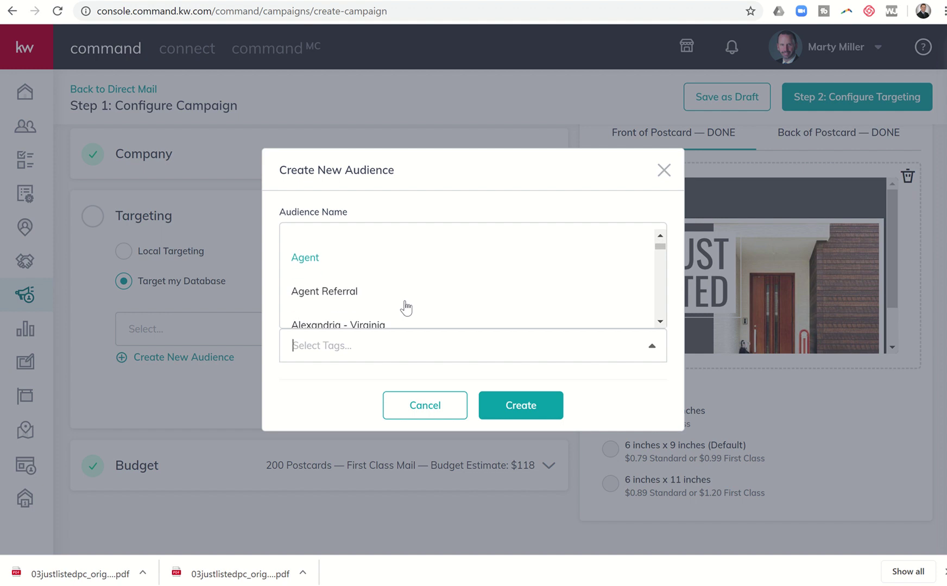
scroll(405, 308, "up", 2)
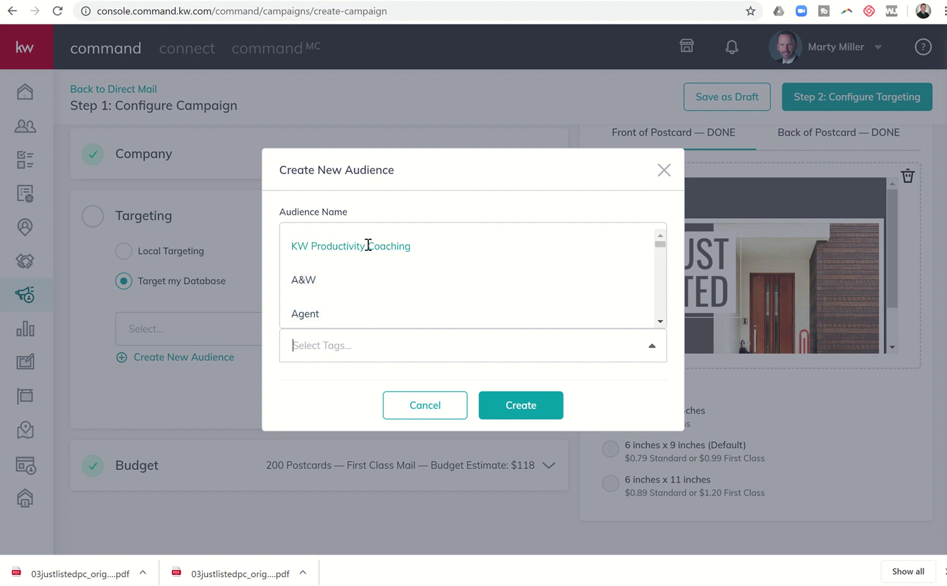
left_click(368, 245)
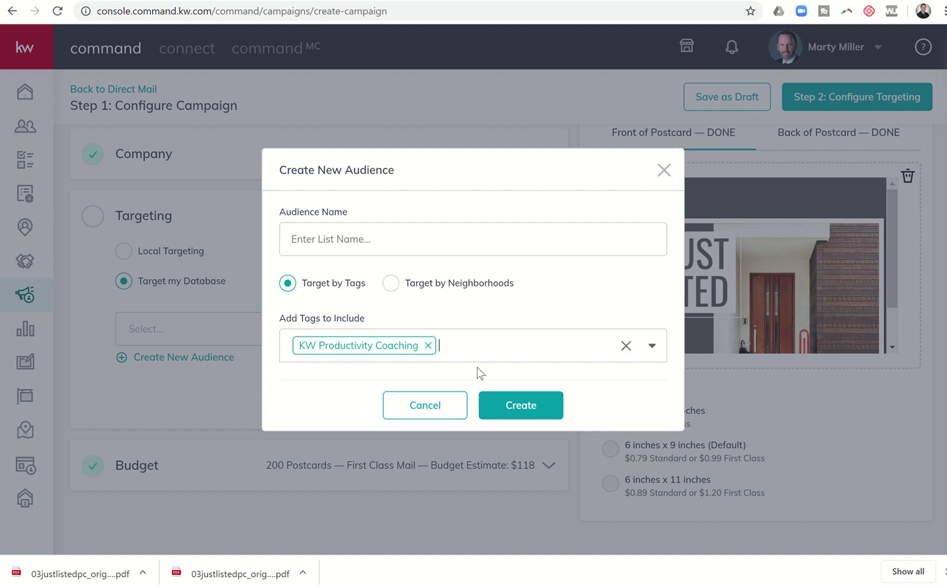
Name the audience 'KW Productivity Coaching' and create it
left_click(414, 241)
type("KW Prod")
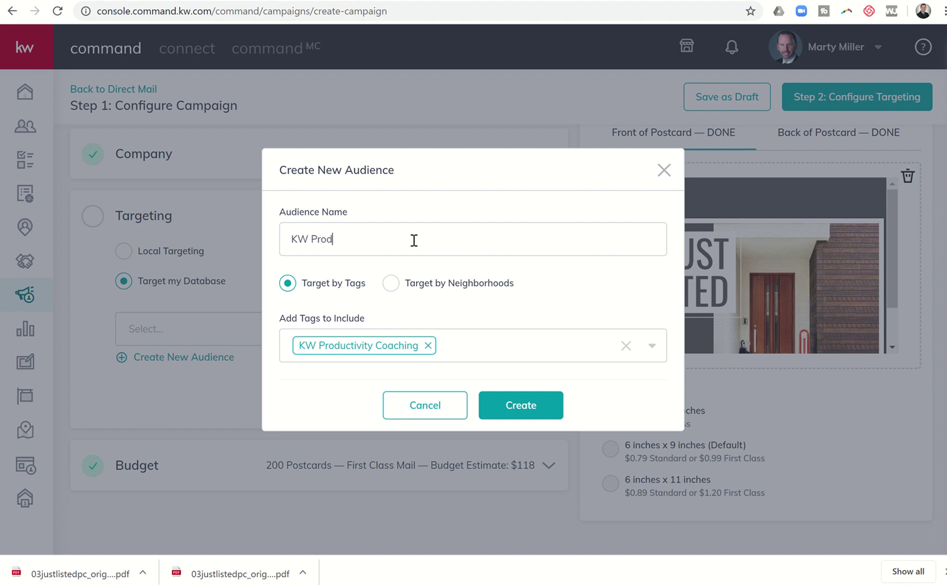
type("ucitivty Coac")
key("BackSpace")
key("BackSpace")
key("BackSpace")
key("BackSpace")
key("BackSpace")
key("BackSpace")
key("BackSpace")
key("BackSpace")
type("cit")
key("BackSpace")
key("BackSpace")
type("vity")
key("BackSpace")
key("BackSpace")
key("BackSpace")
key("BackSpace")
key("BackSpace")
type("ity Coaching")
left_click(502, 403)
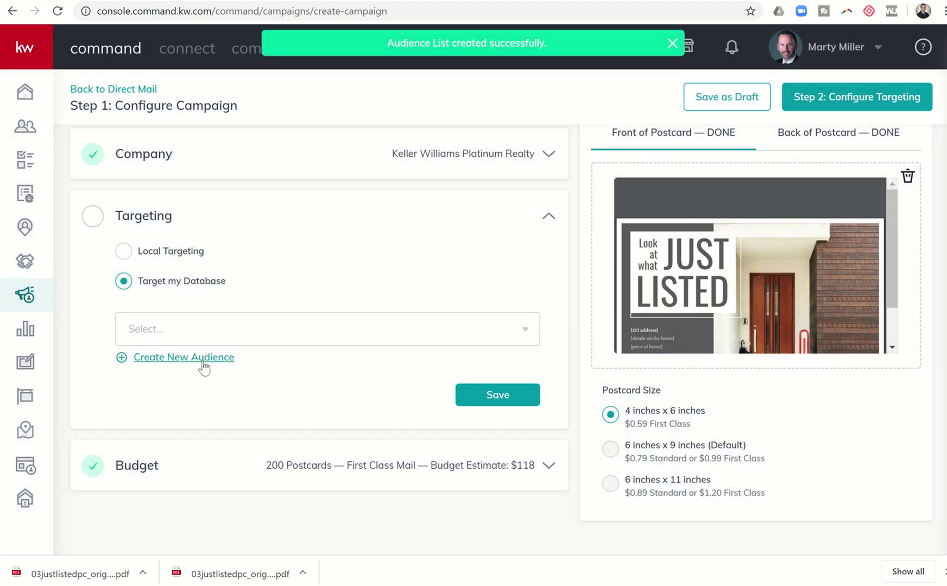
left_click(221, 331)
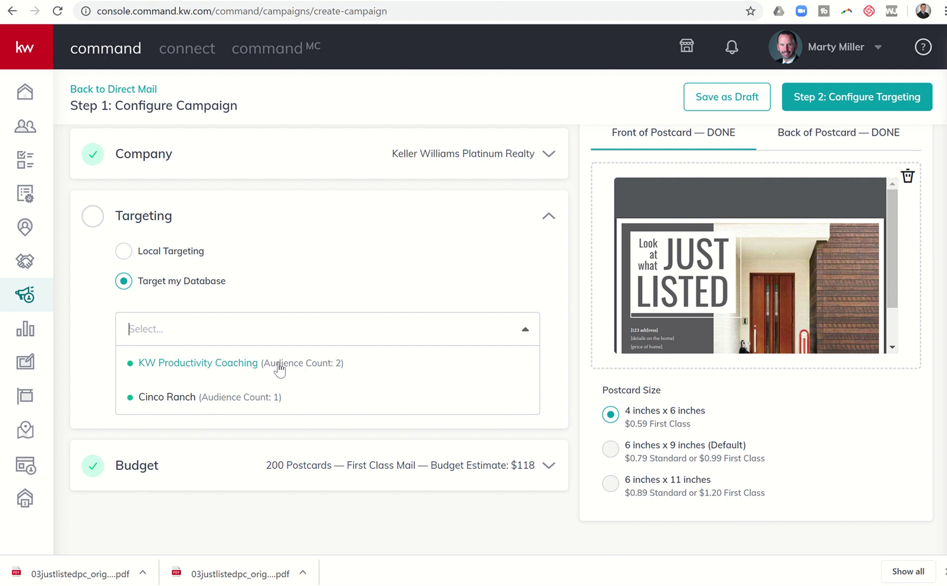
left_click(300, 287)
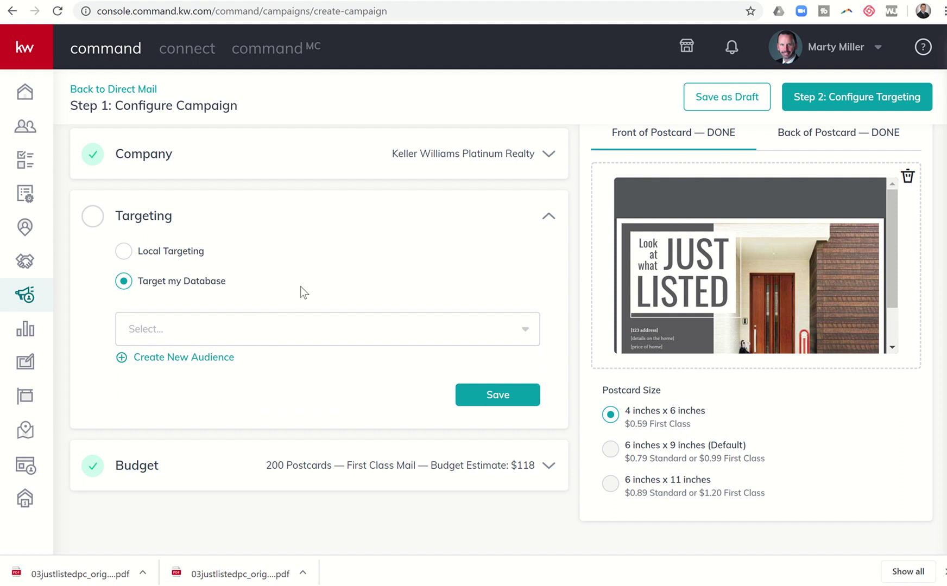
Build a neighborhood audience from Cinco Ranch (Katy, TX, US) and create it as 'Cinco Ranch 2'
left_click(216, 363)
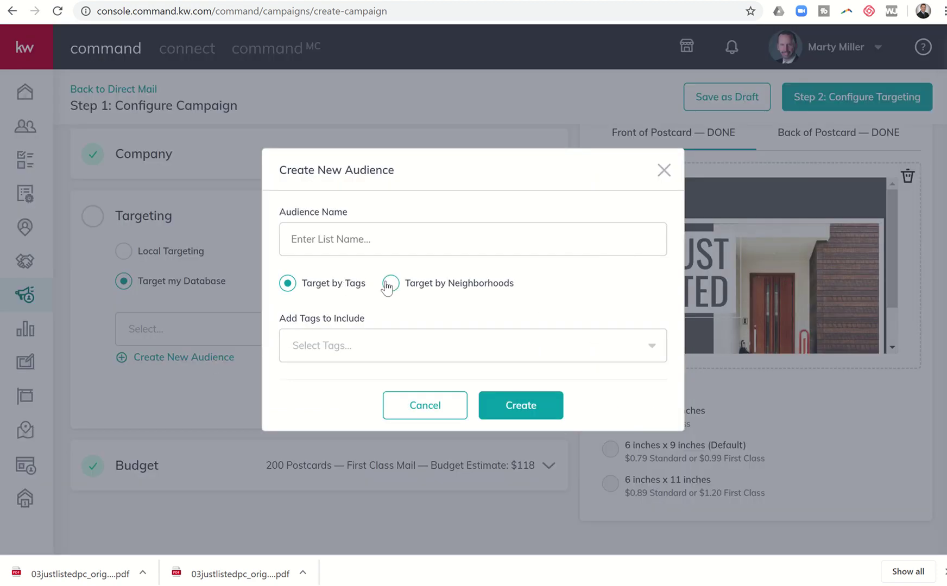
left_click(389, 285)
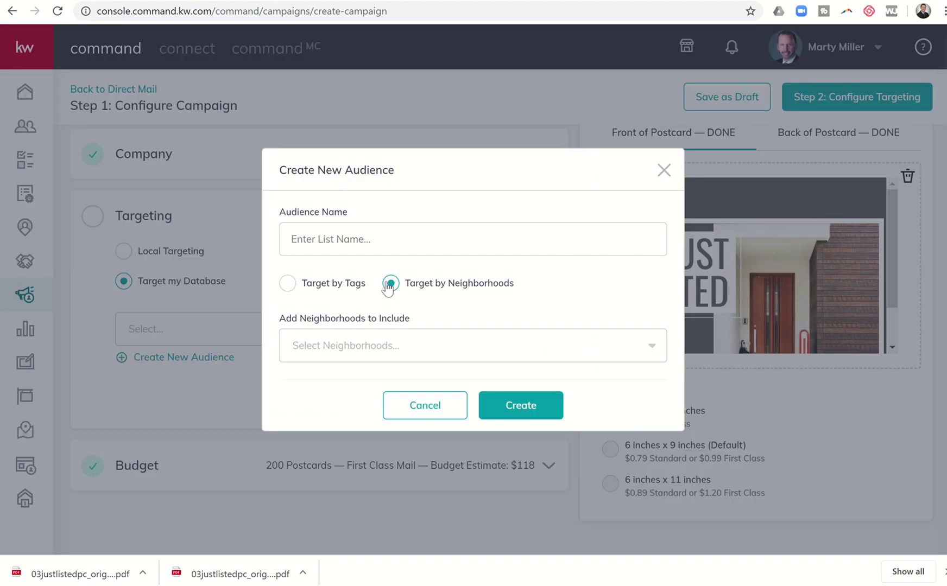
left_click(324, 348)
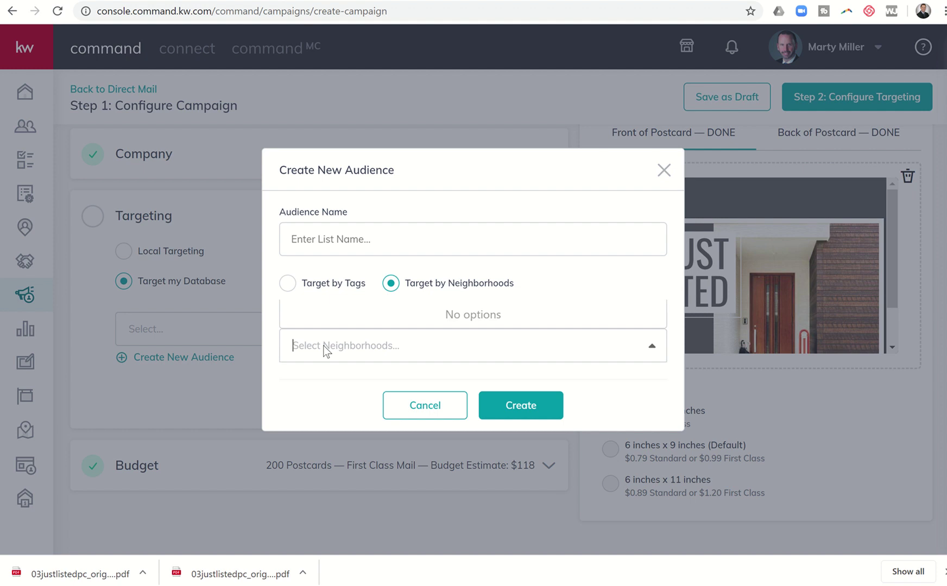
type("Cinco Ranch")
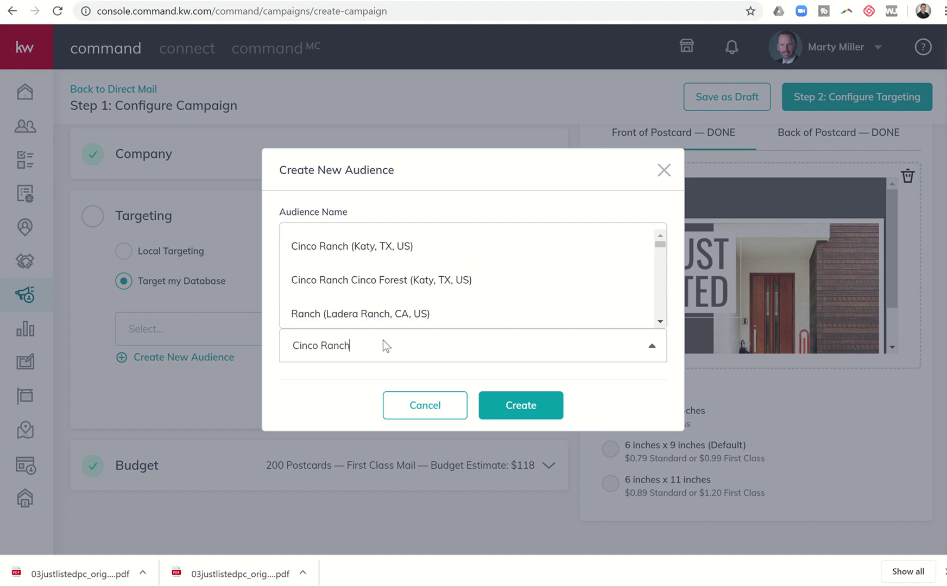
left_click(334, 249)
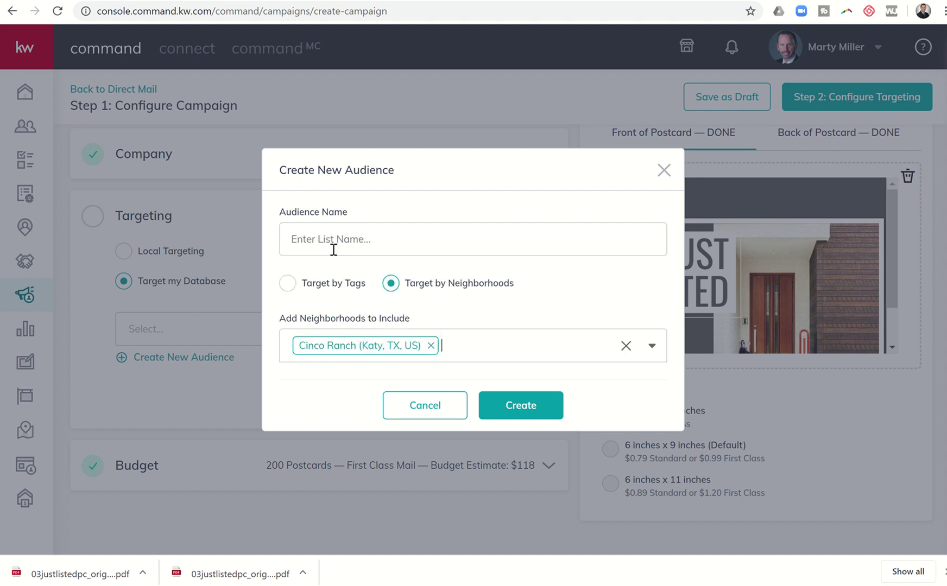
left_click(349, 249)
type("Cinco Ranch 2")
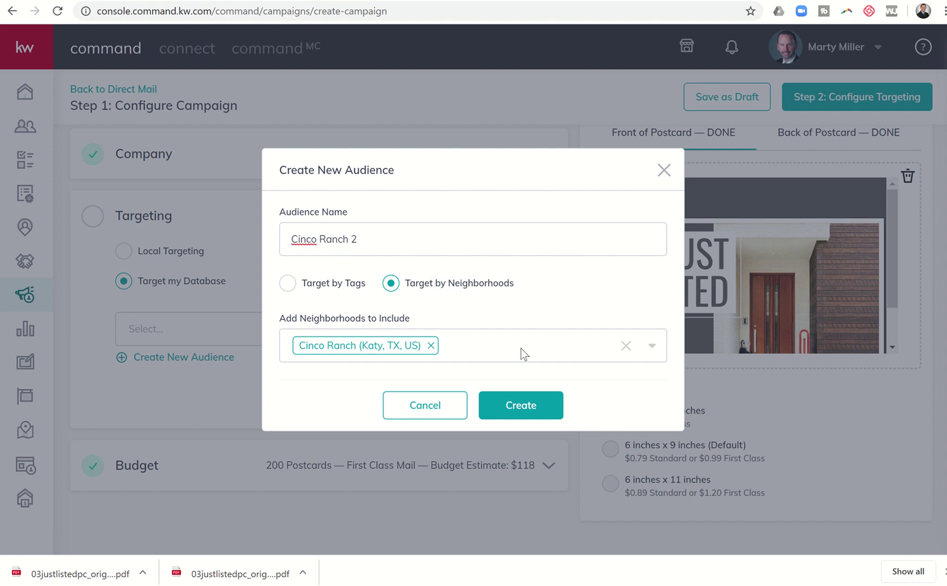
left_click(518, 409)
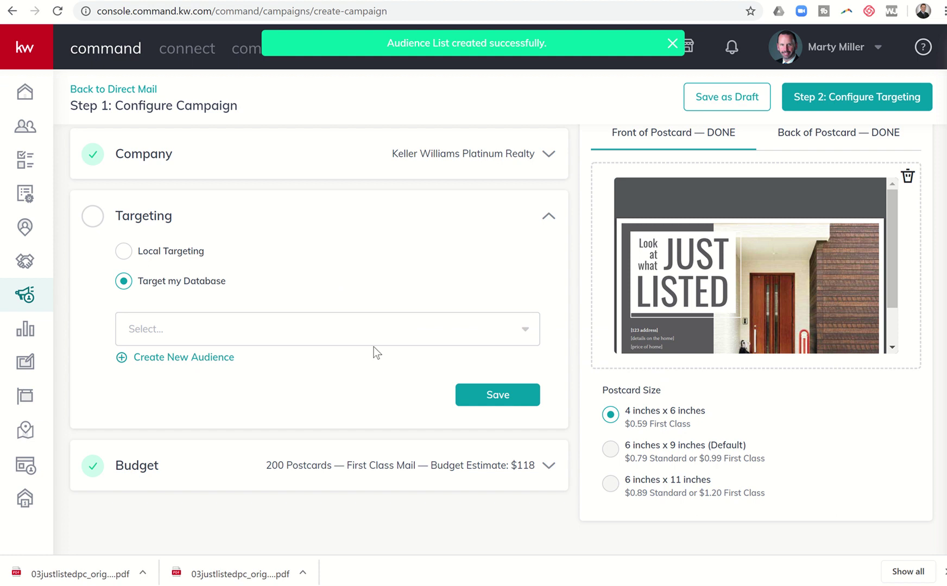
Check the audience list without choosing one, then switch to Local Targeting around an address
left_click(364, 336)
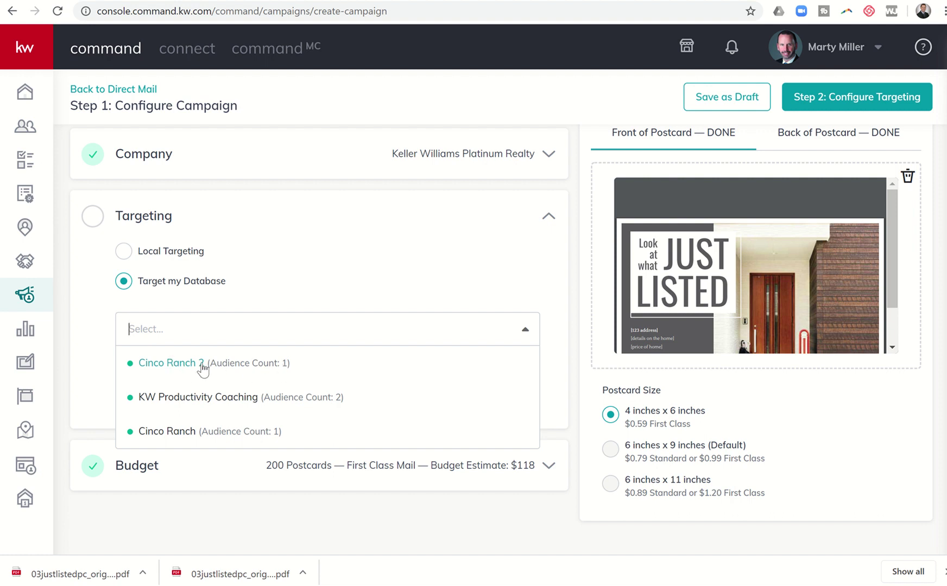
left_click(294, 293)
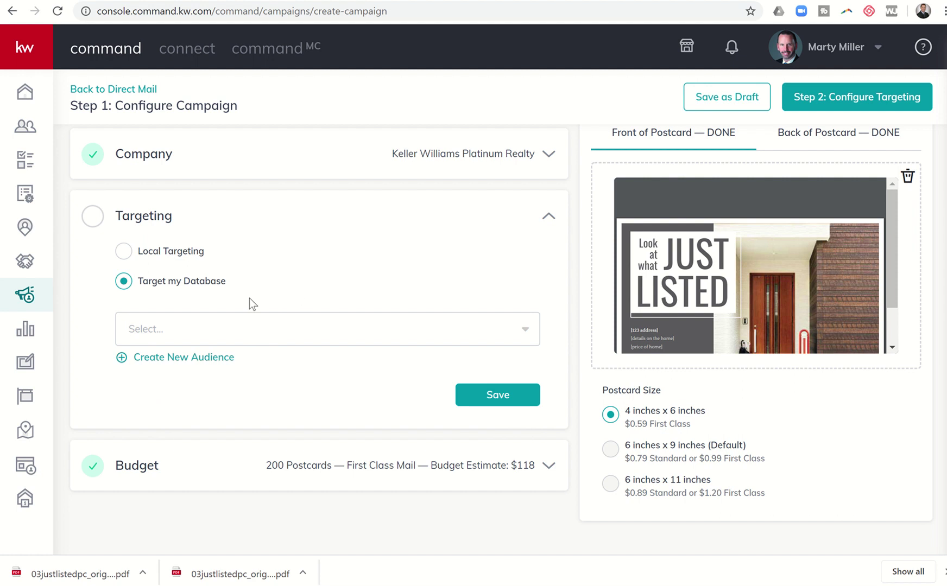
left_click(126, 258)
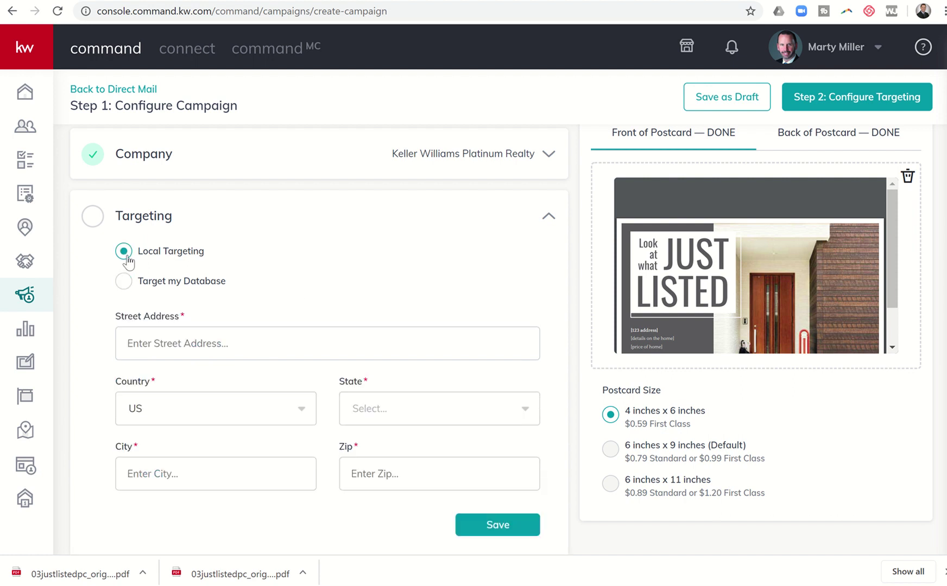
left_click(173, 349)
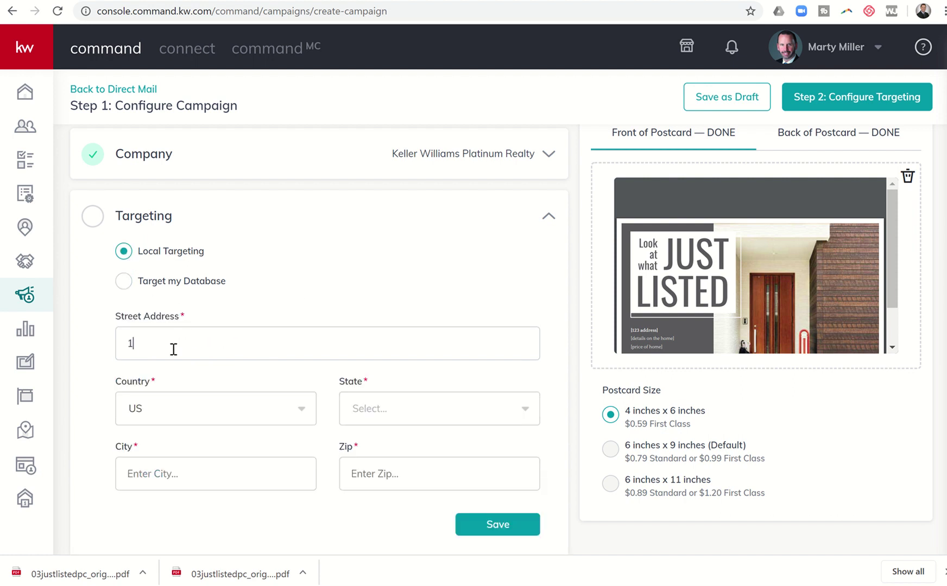
type("TX")
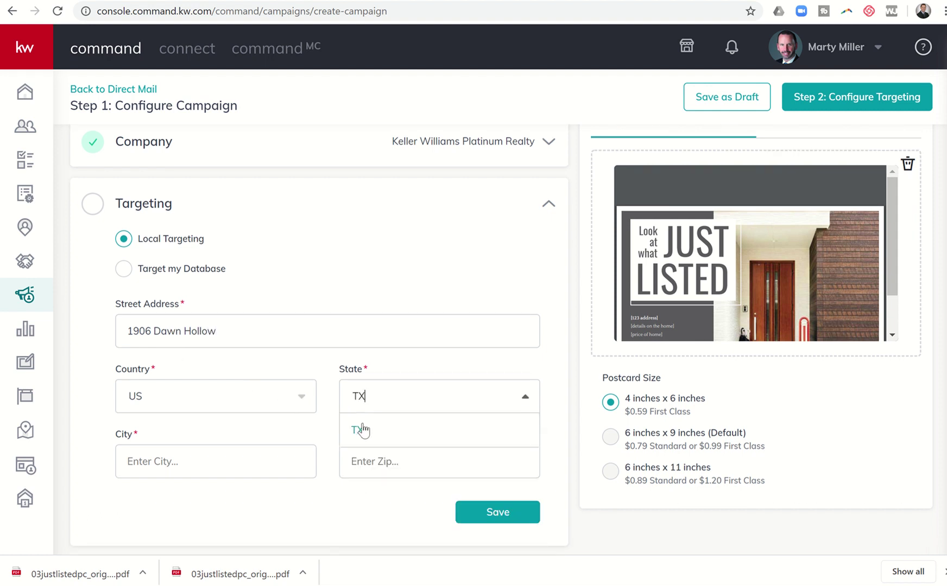
left_click(362, 431)
left_click(231, 467)
type("Katy")
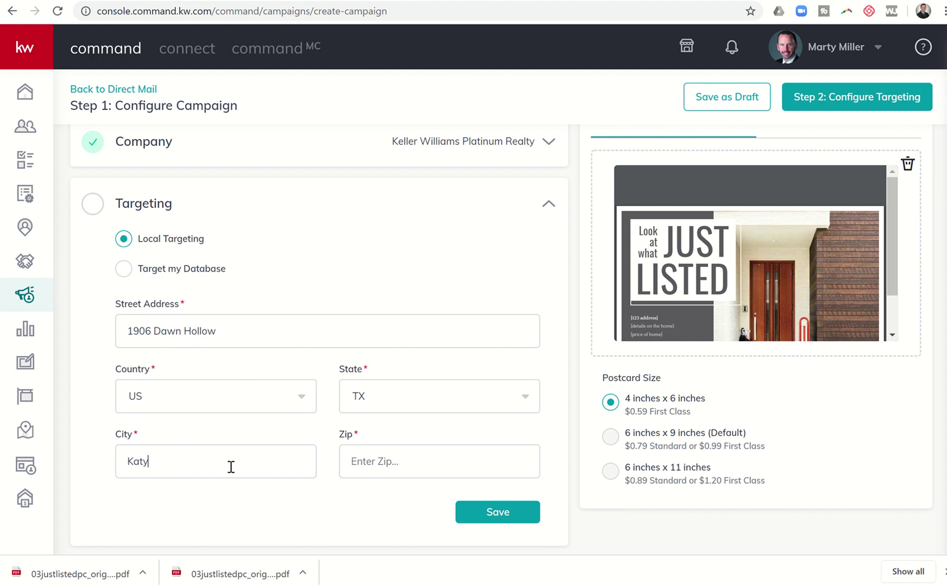
key("Tab")
type("77494")
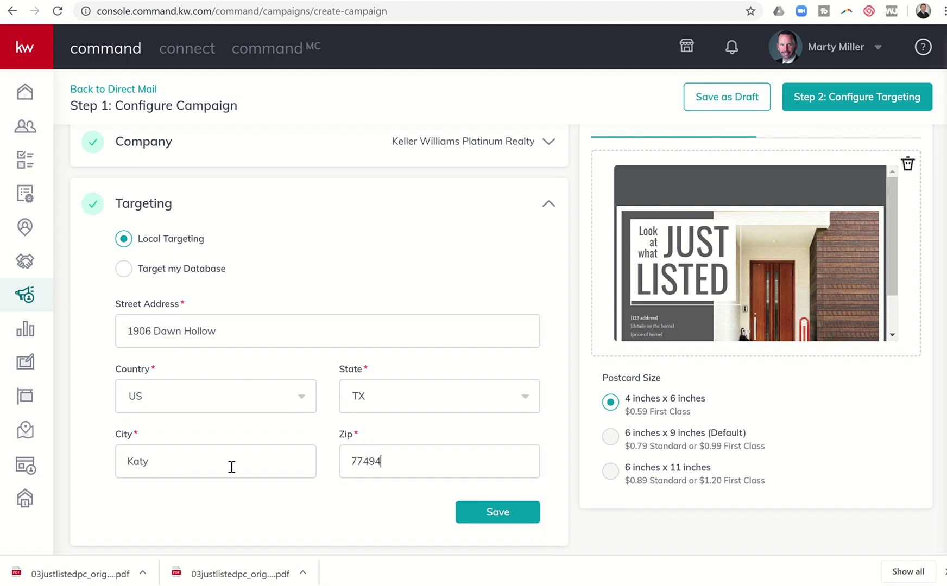
left_click(498, 513)
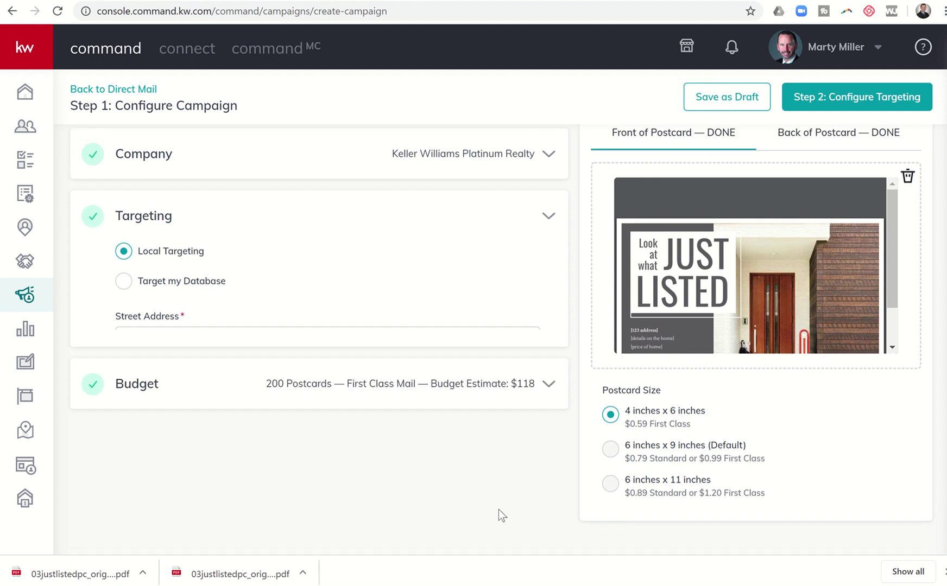
Expand Budget and lower the postcard quantity to 169 with the minus button
left_click(206, 288)
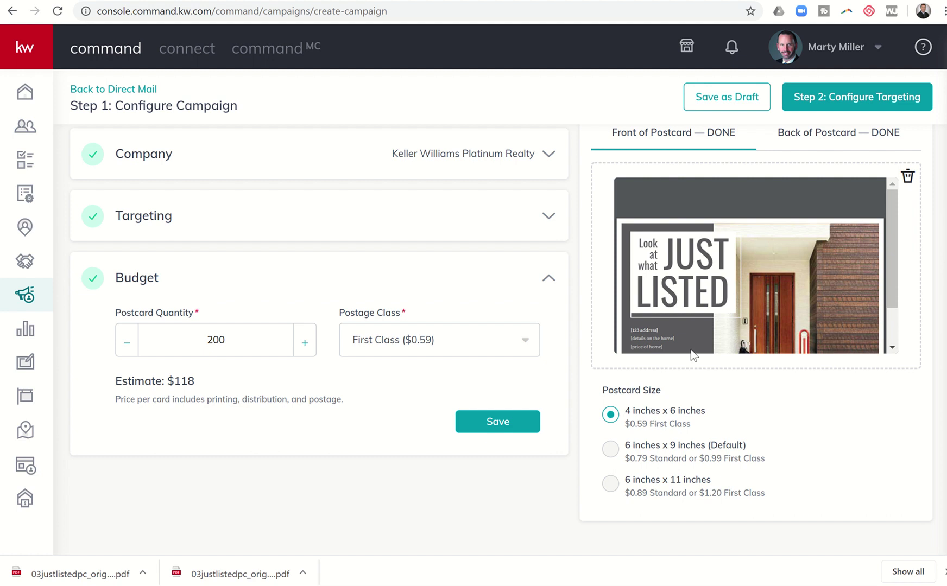
mouse_move(667, 295)
double_click(128, 348)
double_click(129, 349)
double_click(129, 349)
double_click(129, 349)
triple_click(128, 348)
double_click(129, 348)
double_click(128, 349)
triple_click(128, 349)
double_click(129, 349)
triple_click(129, 349)
double_click(129, 348)
triple_click(129, 349)
left_click(128, 349)
left_click(128, 349)
Replace the postcard quantity with 200 and save the budget
left_click_drag(234, 339, 131, 348)
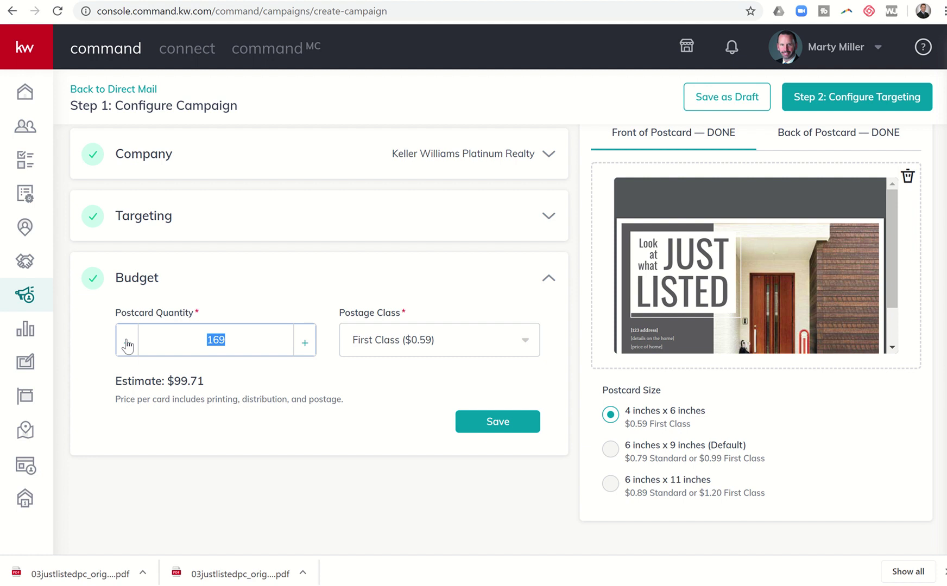
type("100")
left_click_drag(249, 340, 178, 332)
type("200")
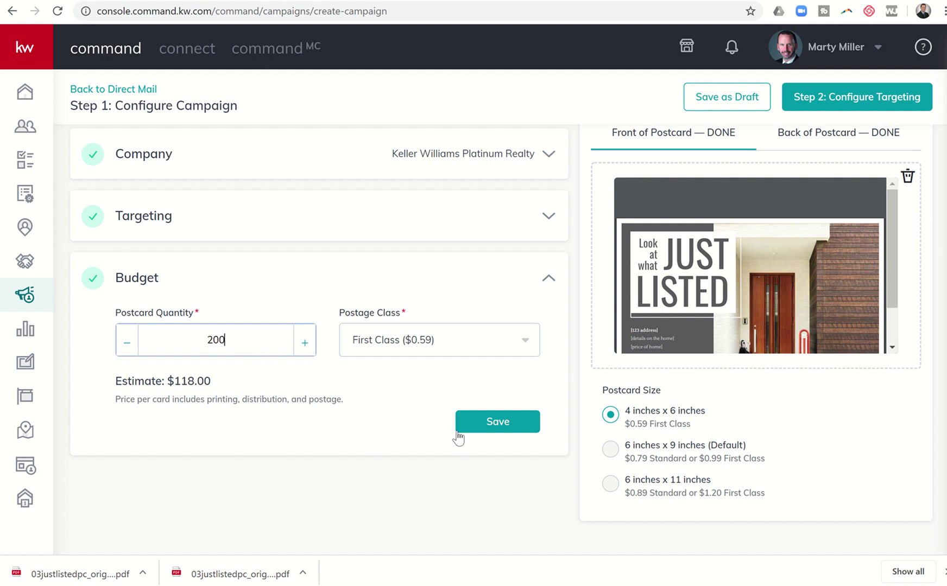
left_click(495, 422)
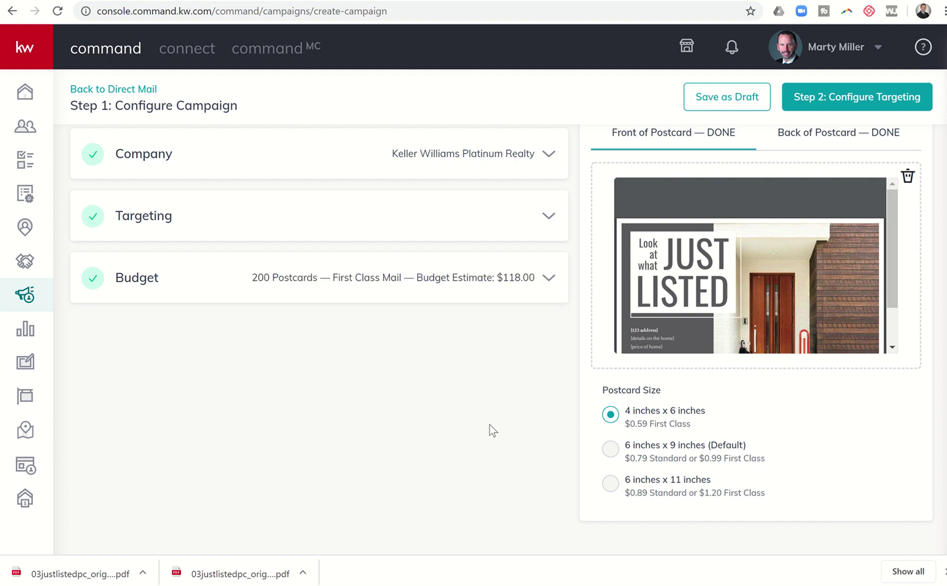
Proceed to Step 2: Configure Targeting and confirm creating the campaign
scroll(476, 382, "up", 2)
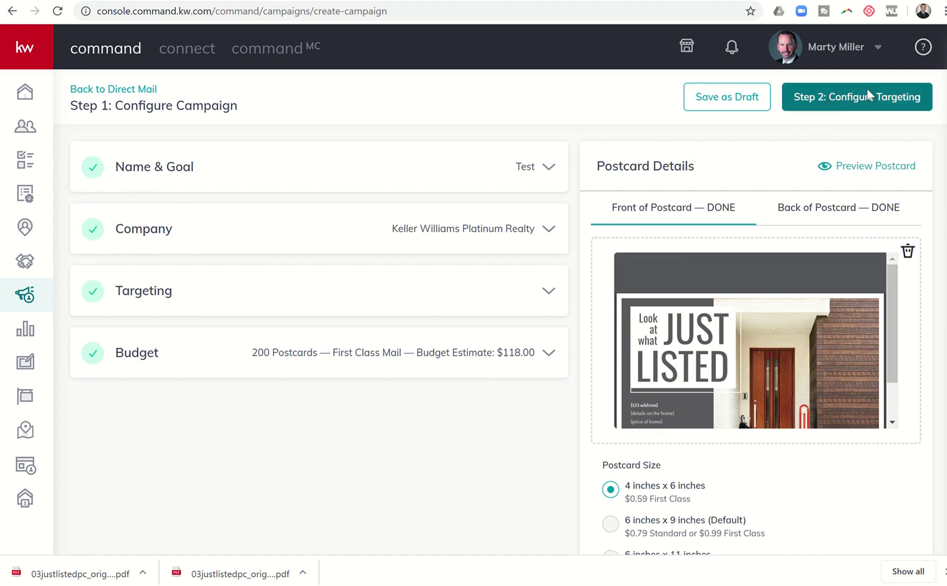
left_click(865, 89)
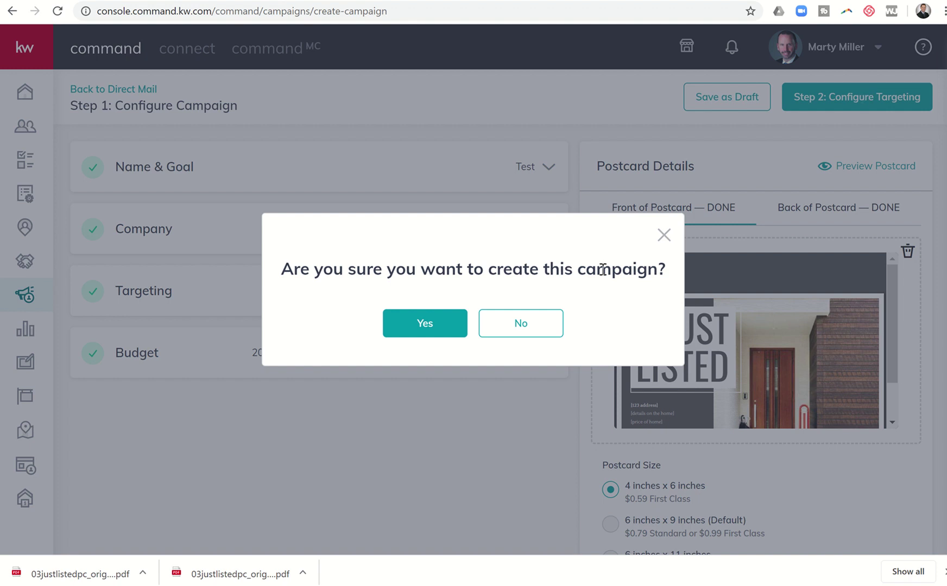
left_click(448, 326)
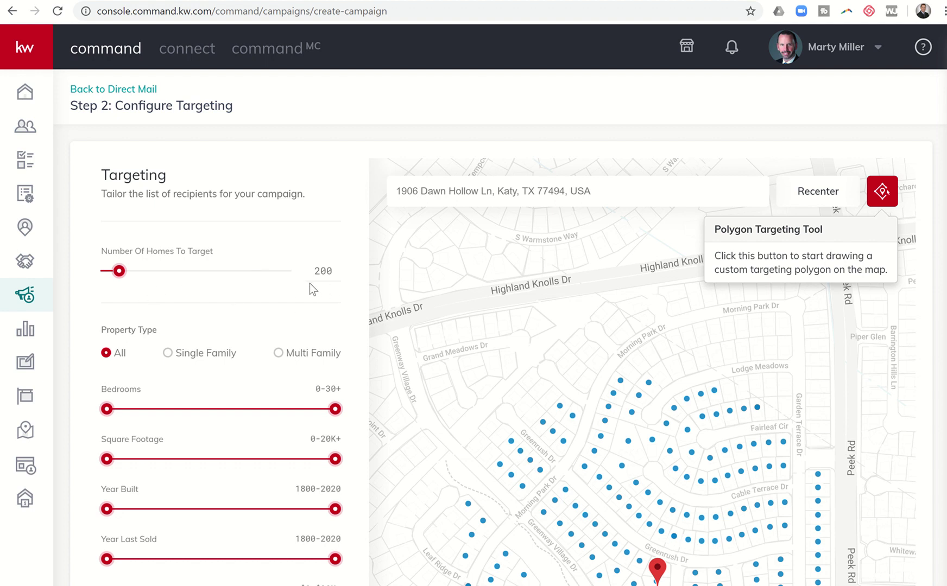
left_click(561, 363)
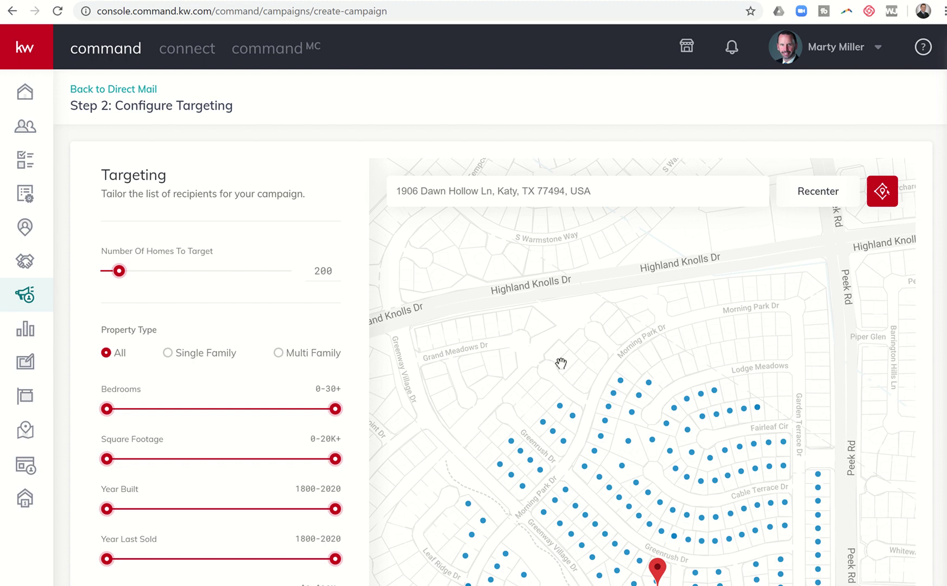
mouse_move(561, 363)
left_mouse_down()
mouse_move(504, 298)
mouse_move(524, 266)
mouse_move(512, 232)
mouse_move(526, 195)
mouse_move(511, 166)
mouse_move(519, 150)
left_mouse_up()
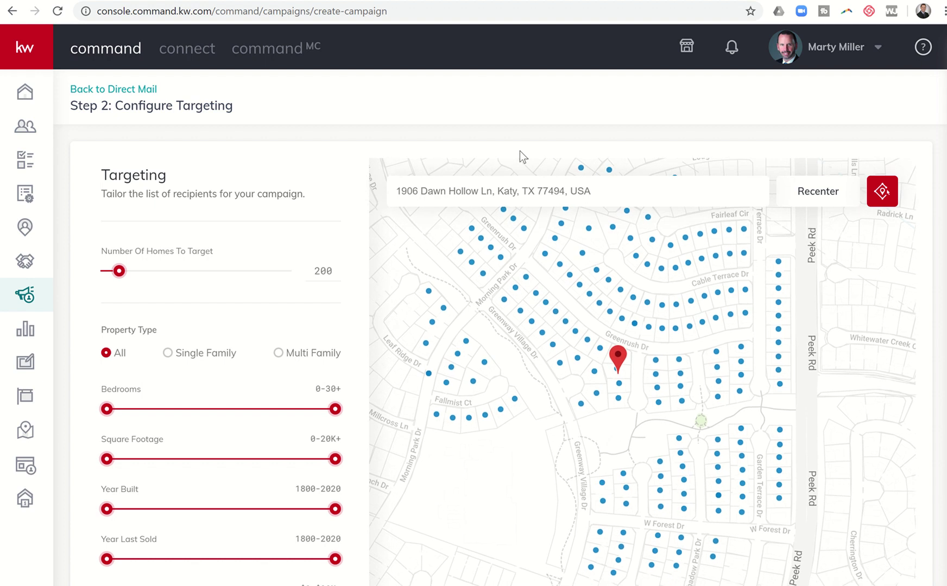
left_click(560, 363)
left_click(630, 375)
left_click(617, 385)
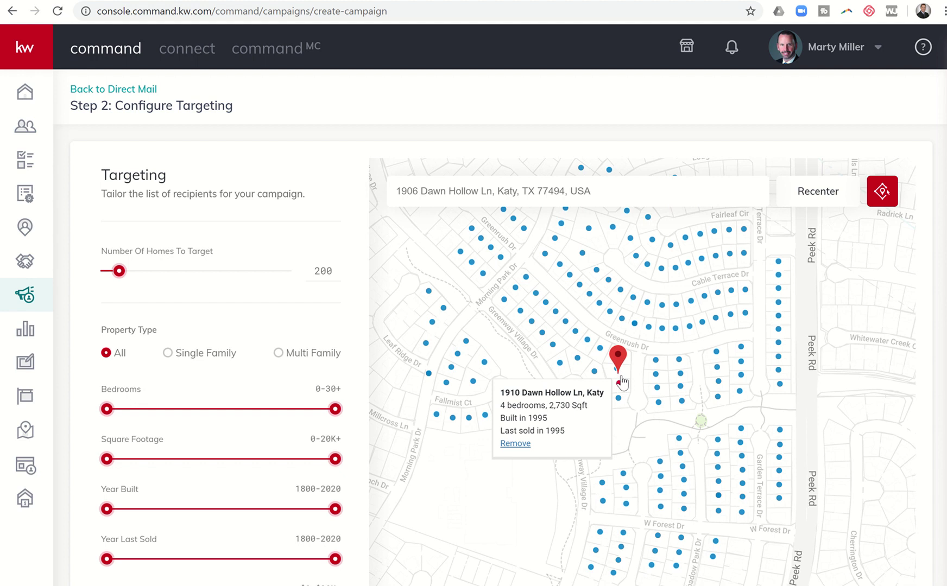
left_click(617, 382)
left_click(617, 381)
left_click(618, 381)
left_click(617, 381)
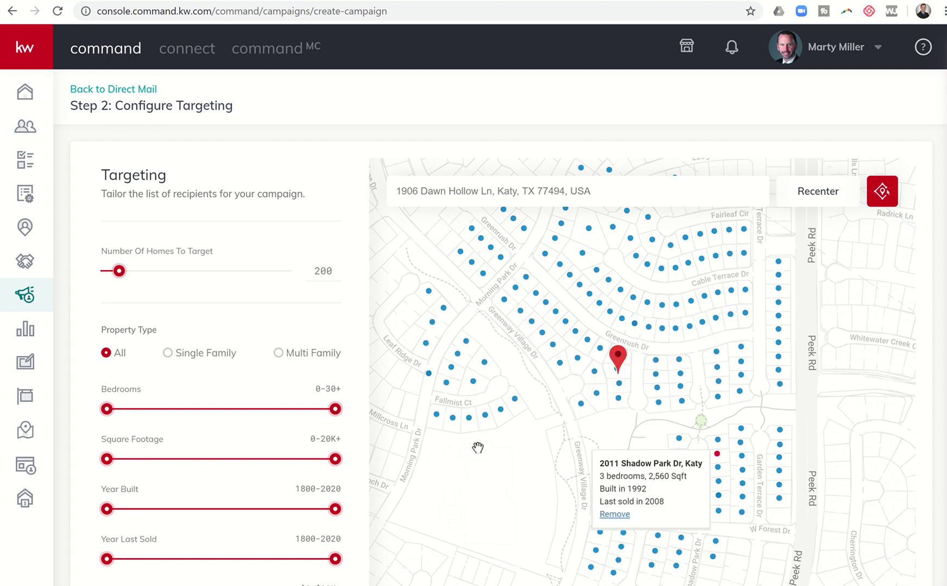
Limit targeting to Single Family homes with at most 4 bedrooms
scroll(440, 477, "down", 1)
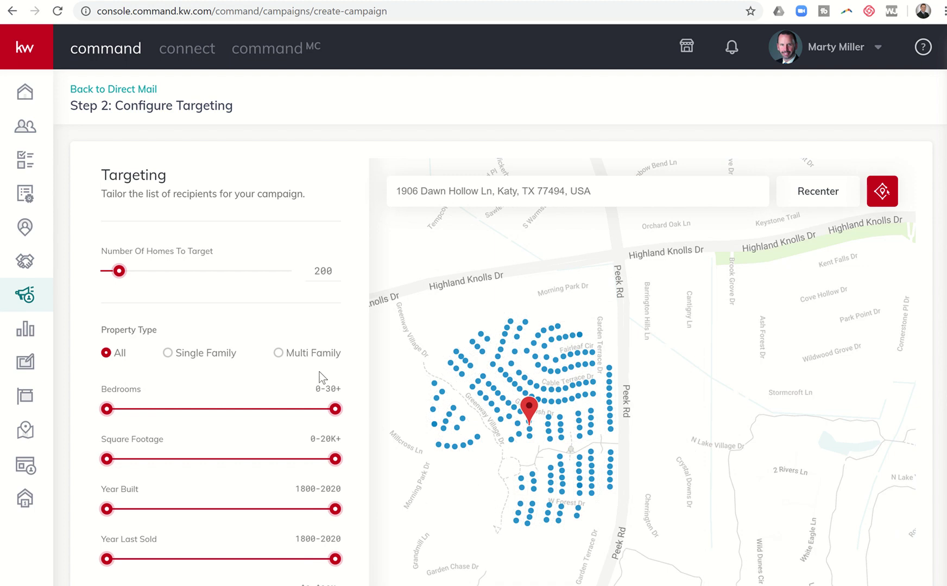
left_click(168, 353)
mouse_move(577, 494)
left_click_drag(335, 411, 161, 416)
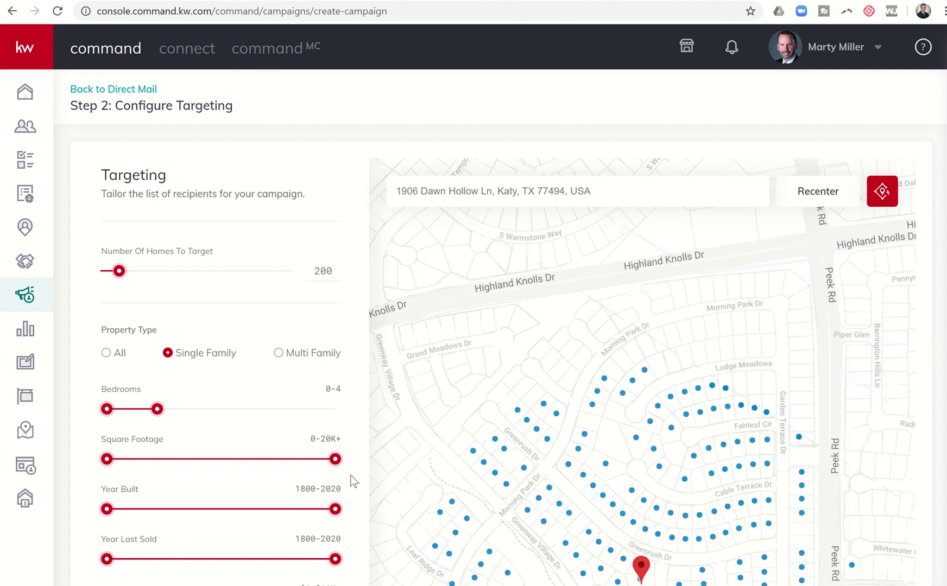
Cap the targeted homes' square footage at 2,831
scroll(536, 357, "down", 3)
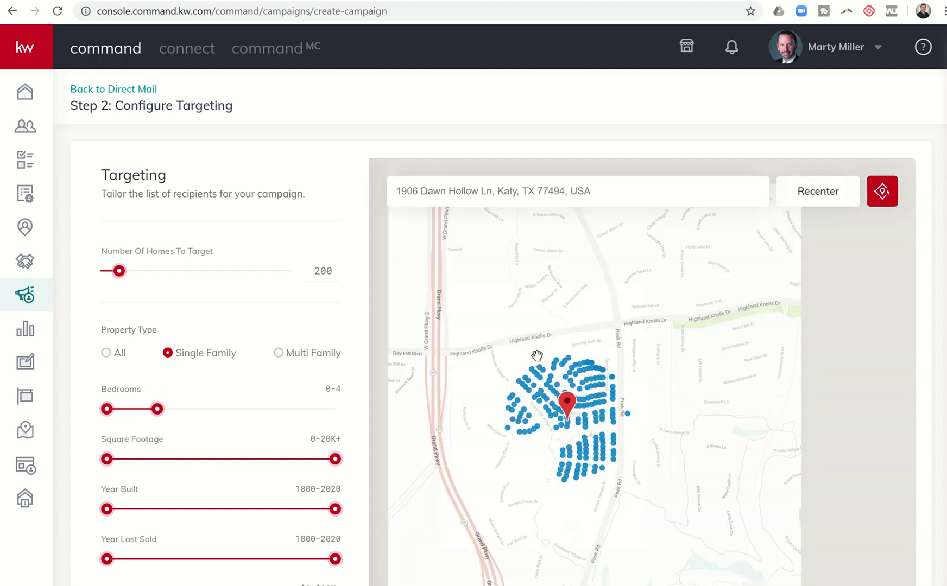
scroll(537, 356, "down", 2)
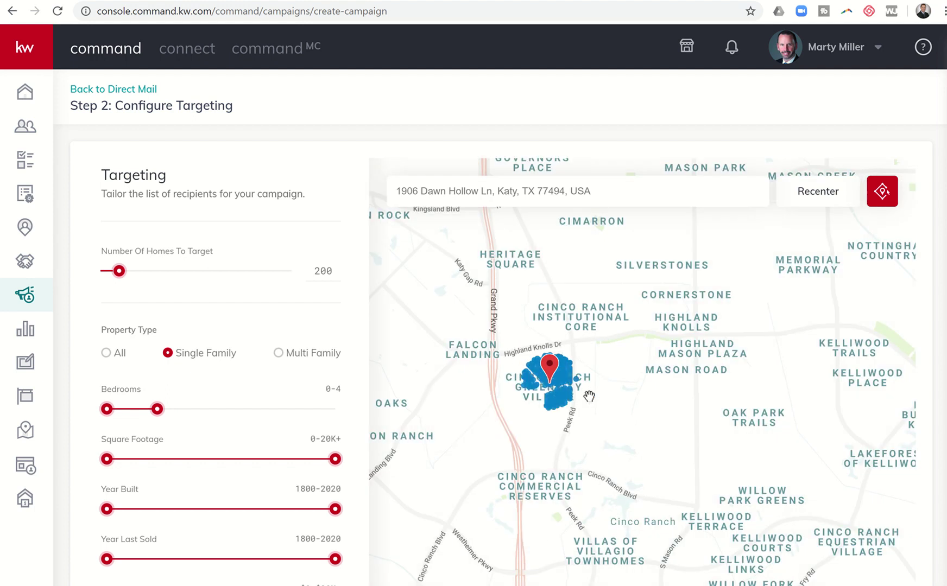
scroll(589, 396, "up", 4)
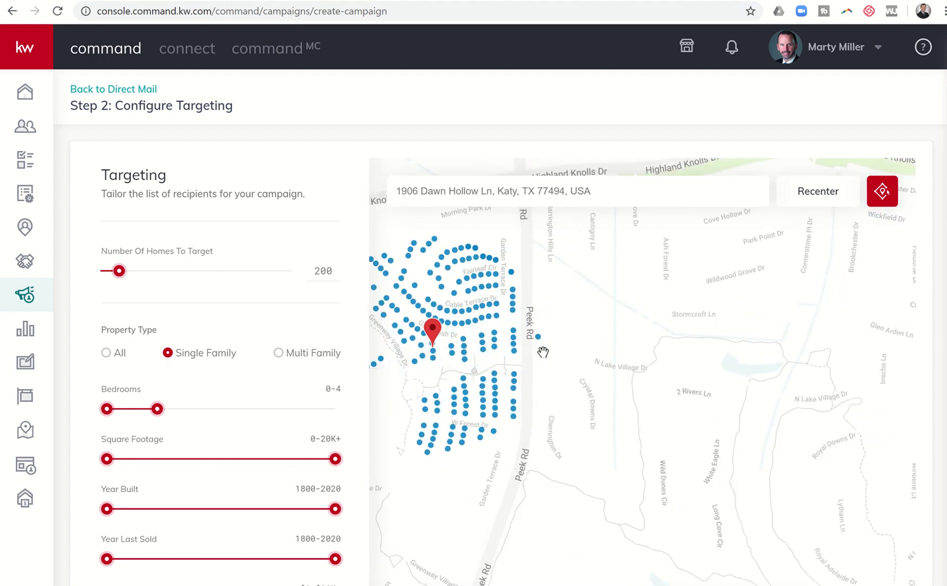
left_click_drag(545, 369, 665, 398)
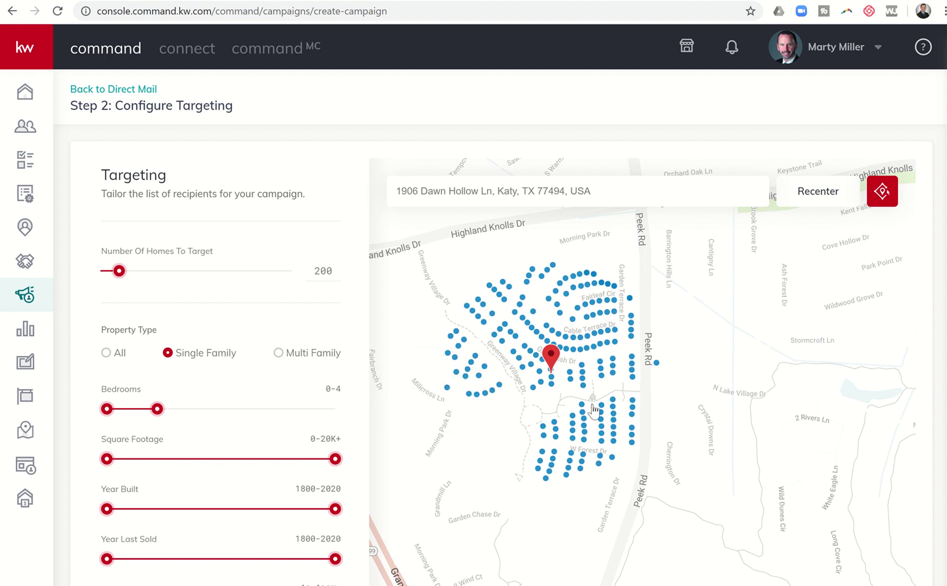
mouse_move(572, 416)
left_click_drag(335, 462, 135, 460)
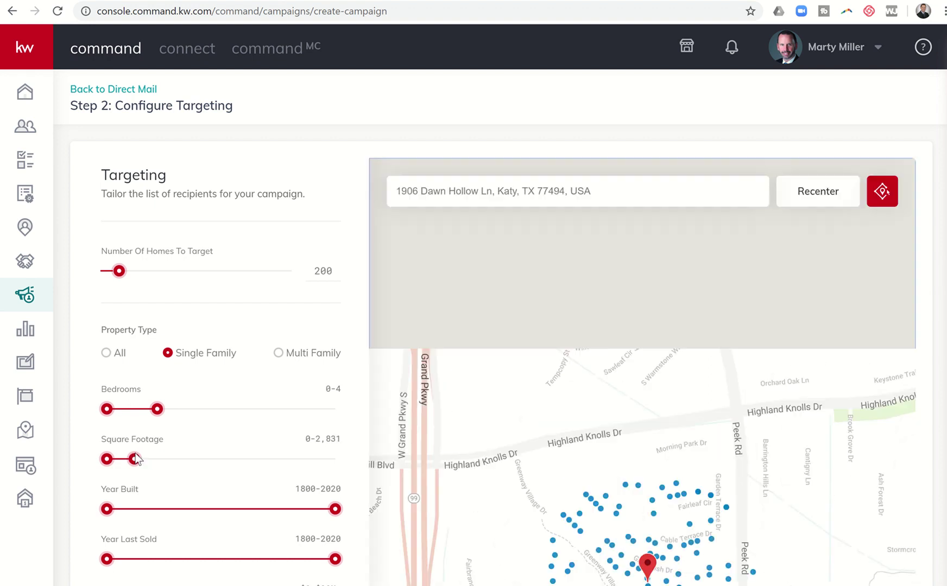
left_click(619, 514)
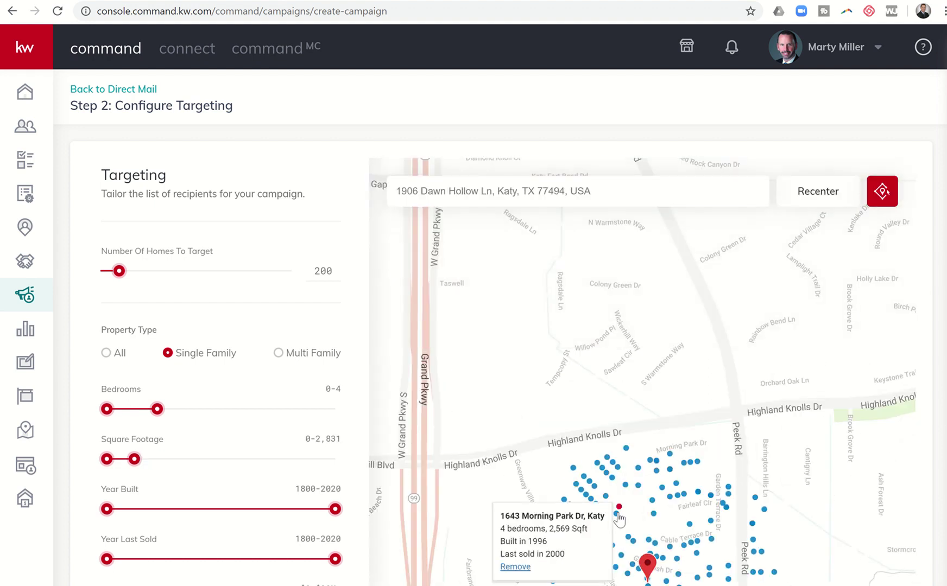
scroll(619, 515, "down", 2)
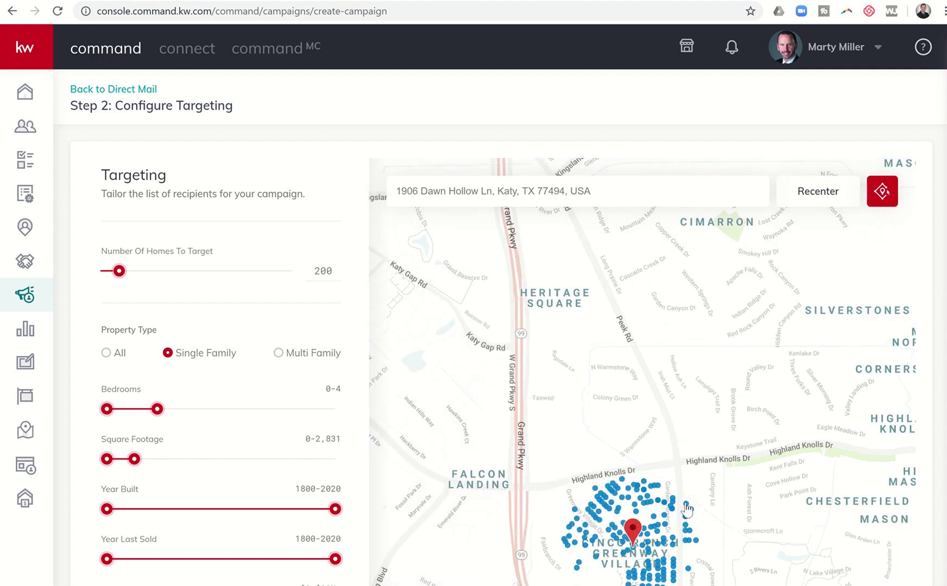
left_click(643, 393)
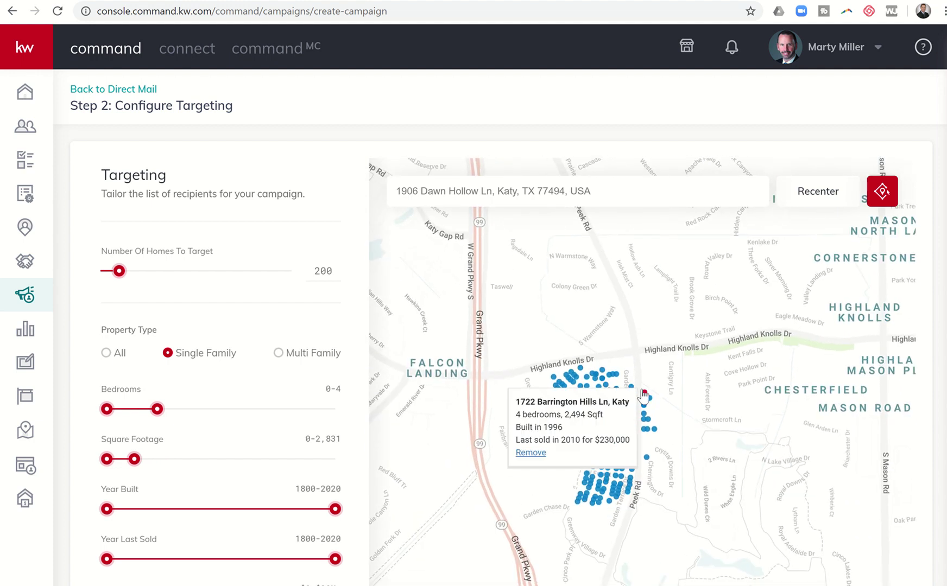
scroll(644, 393, "up", 2)
left_click_drag(691, 450, 733, 332)
left_click(550, 340)
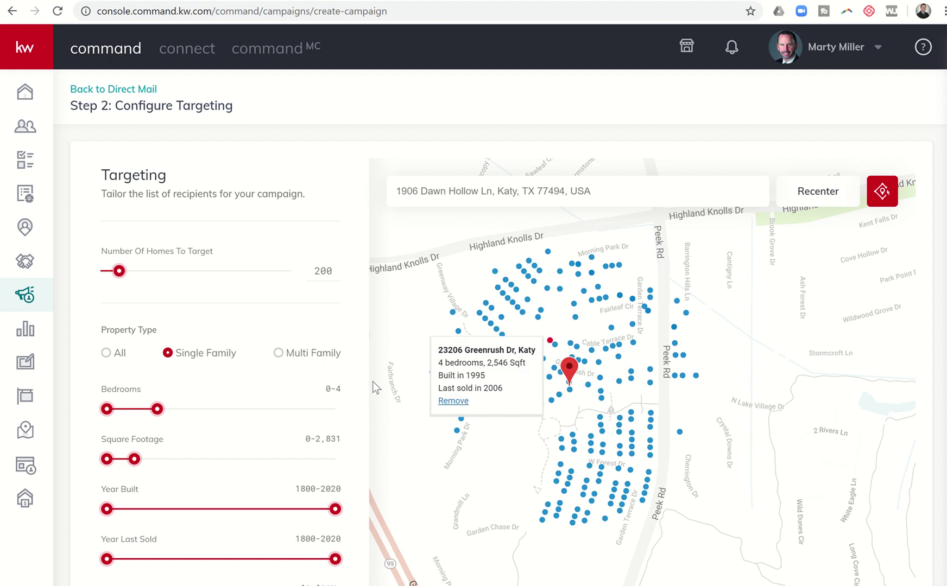
left_click(372, 382)
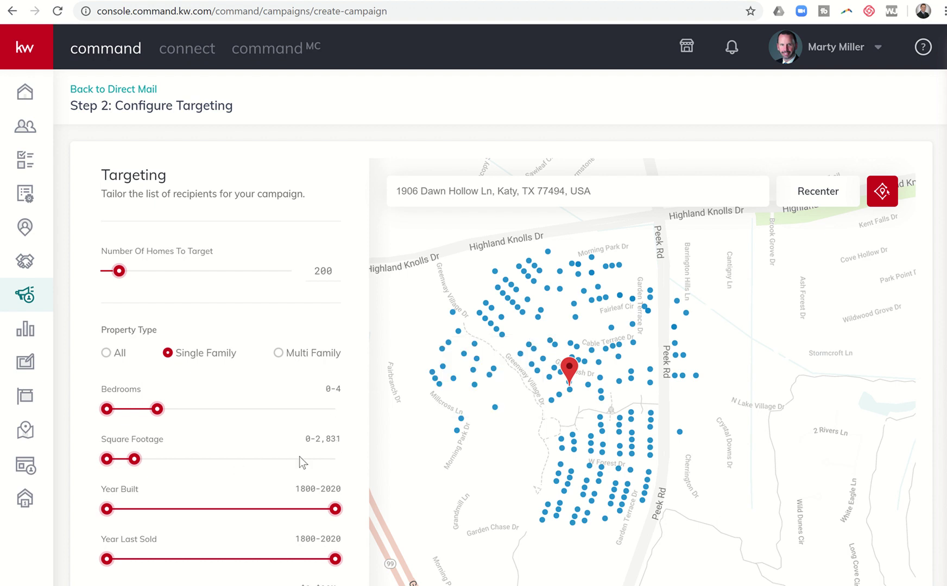
scroll(239, 515, "down", 3)
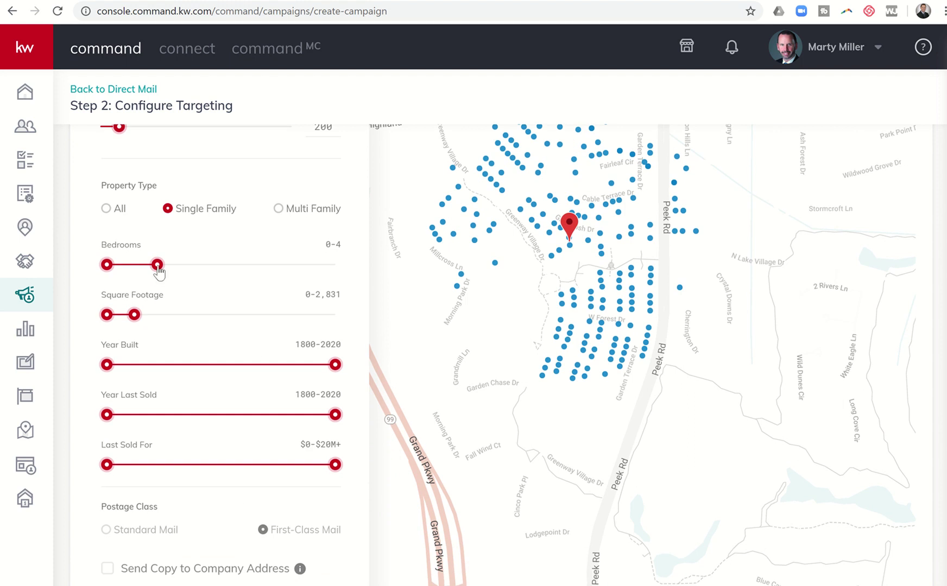
left_click_drag(238, 266, 335, 265)
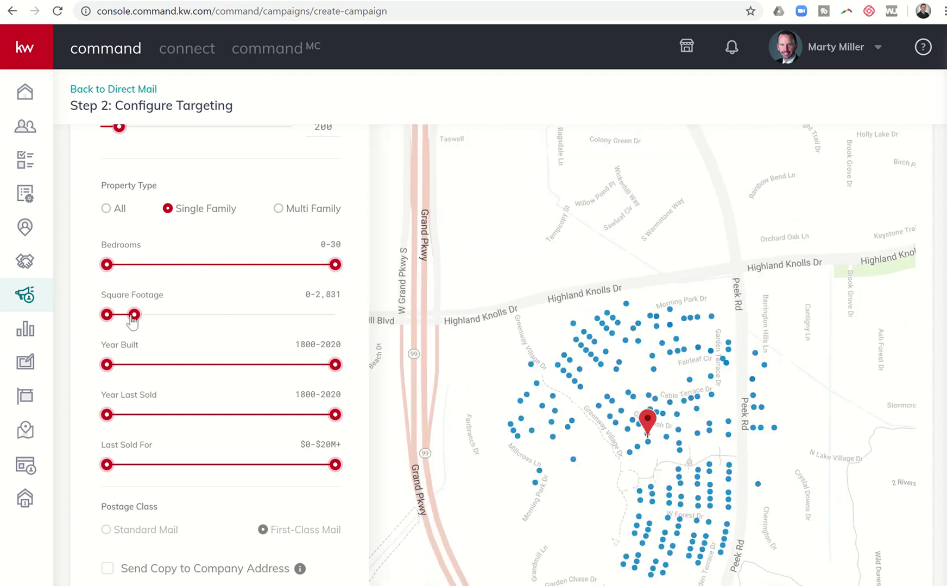
left_click_drag(193, 325, 386, 364)
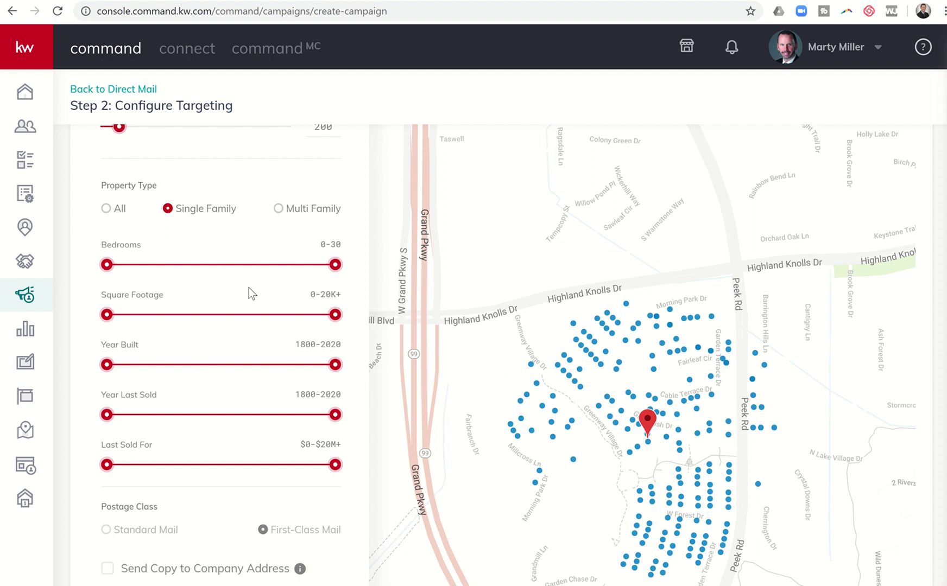
left_click(560, 375)
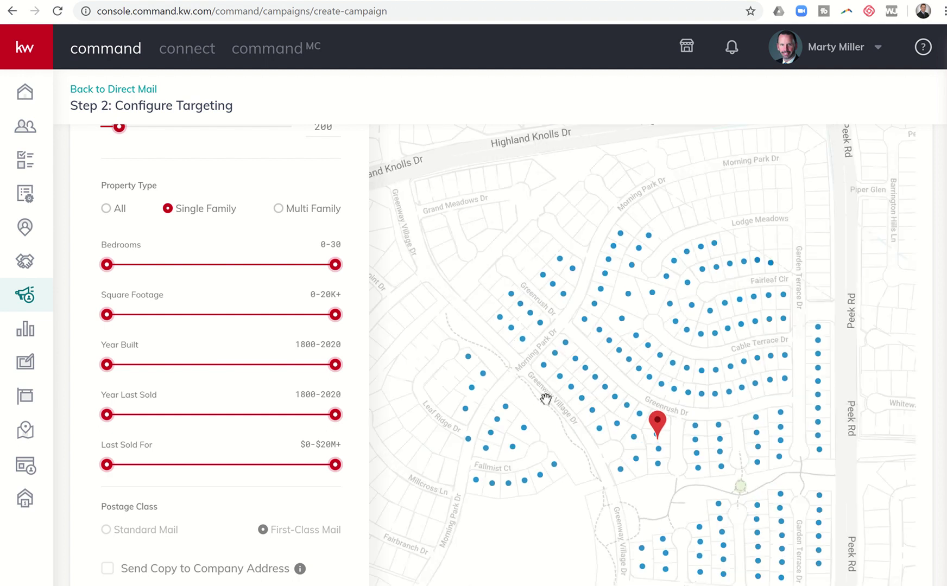
mouse_move(543, 419)
left_mouse_down()
mouse_move(488, 323)
mouse_move(447, 309)
left_mouse_up()
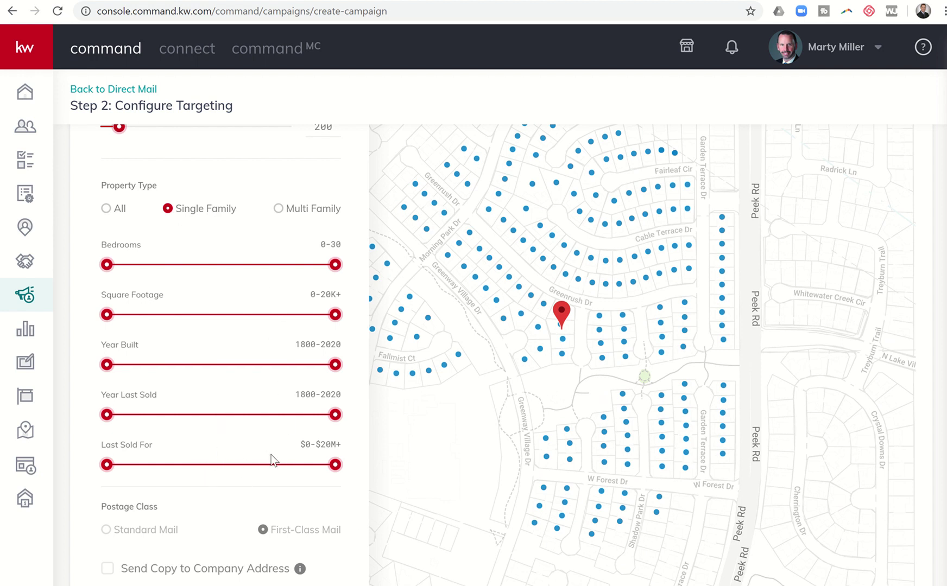
left_click_drag(477, 433, 536, 435)
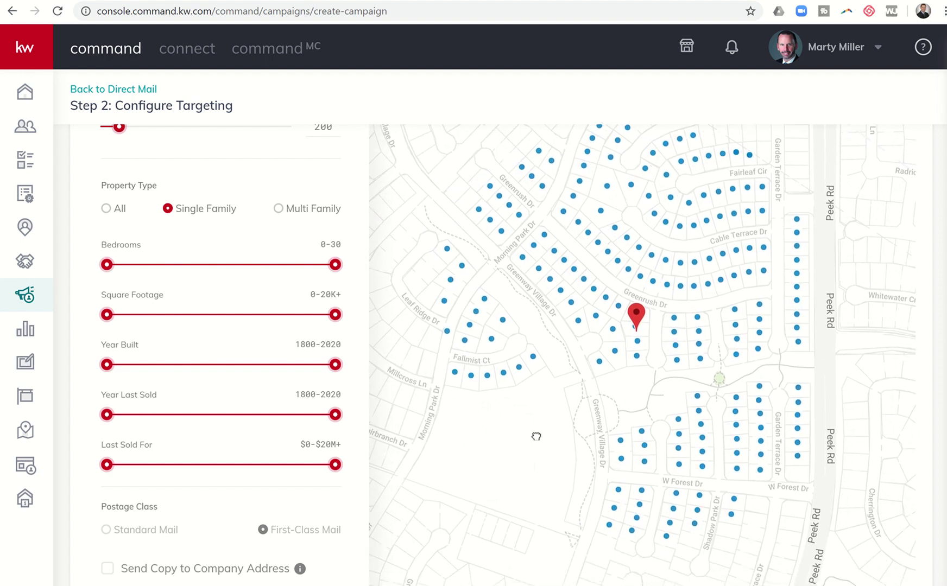
left_click(452, 374)
left_click_drag(480, 414, 465, 474)
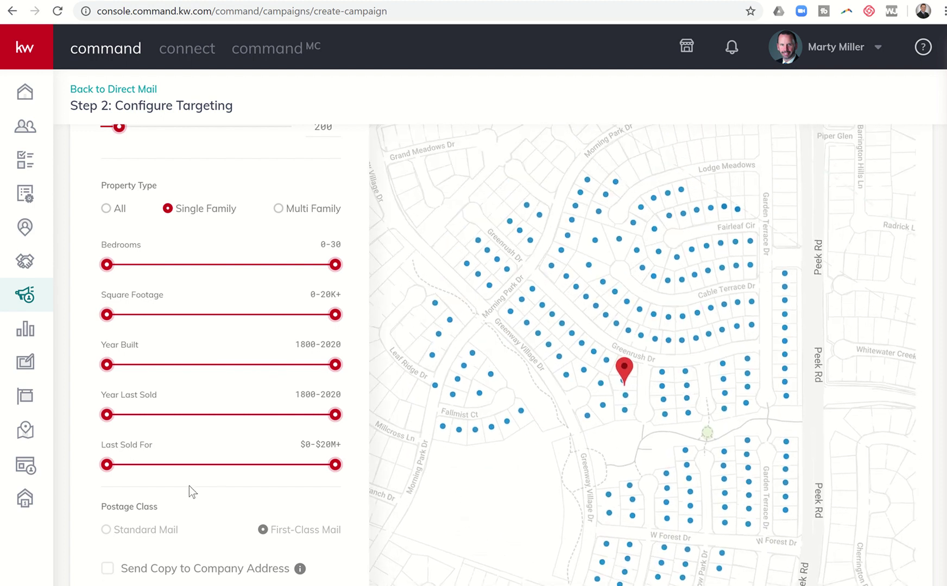
scroll(189, 485, "down", 3)
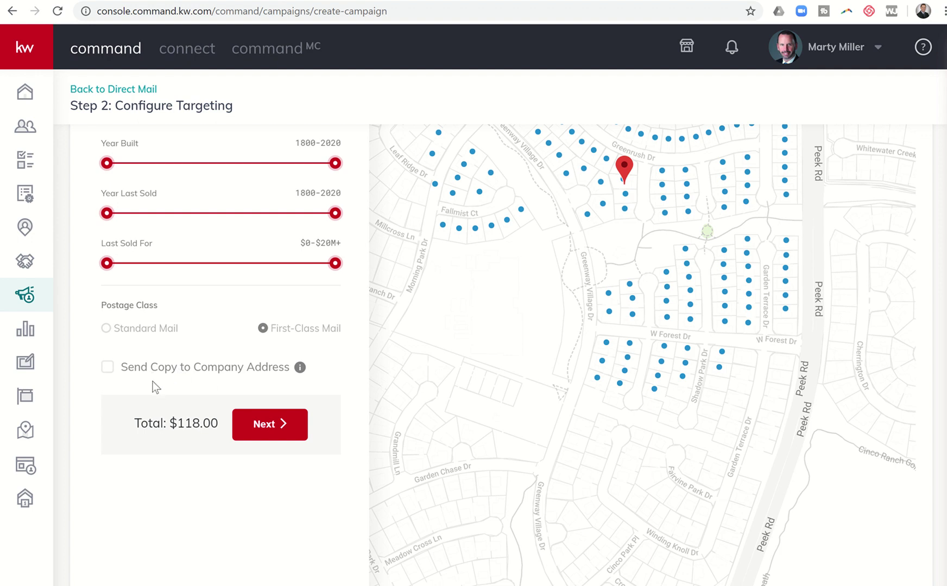
Enable Send Copy to Company Address, raising the total to $118.59, and continue to payment
left_click(106, 367)
mouse_move(300, 368)
left_click_drag(483, 306, 495, 477)
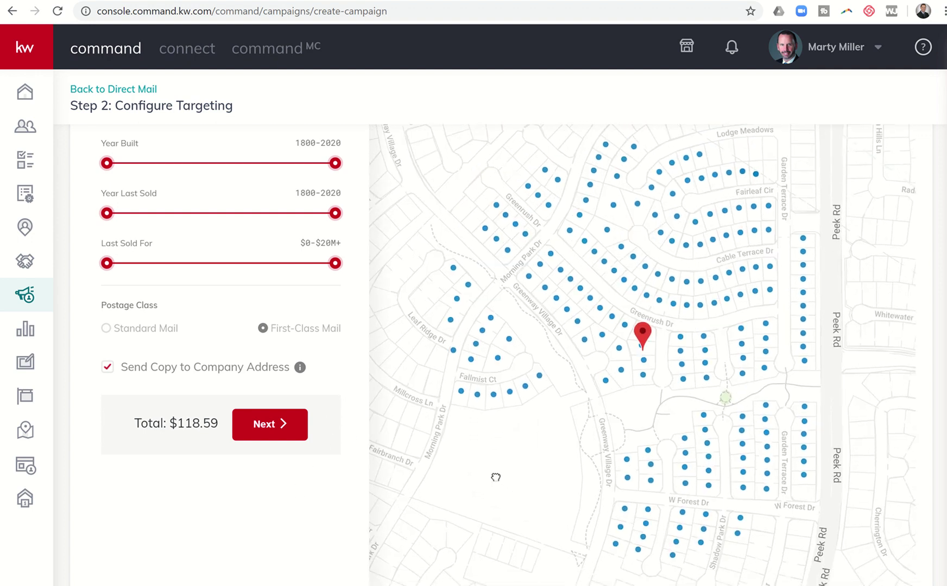
left_click(280, 429)
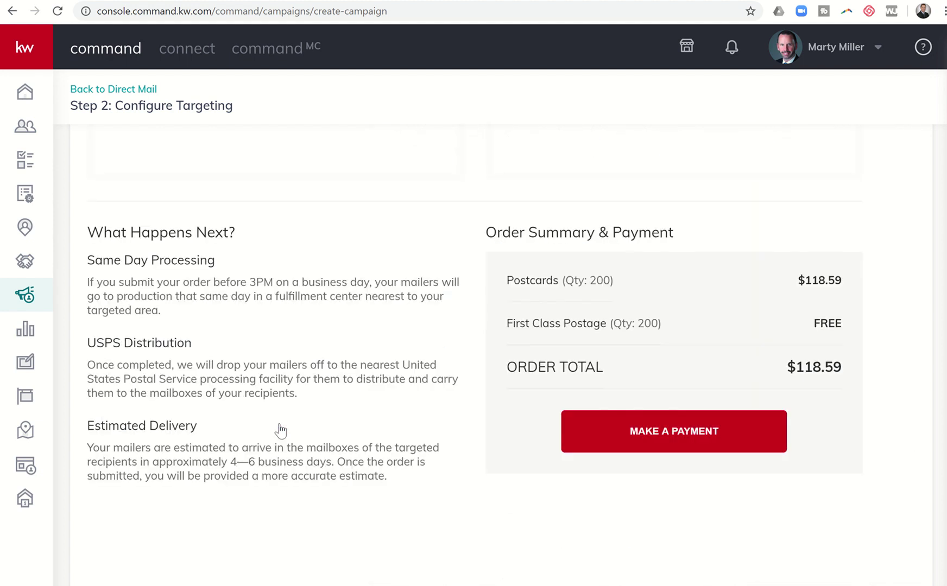
Scroll through the $118.59 order summary and What Happens Next section
scroll(361, 369, "up", 5)
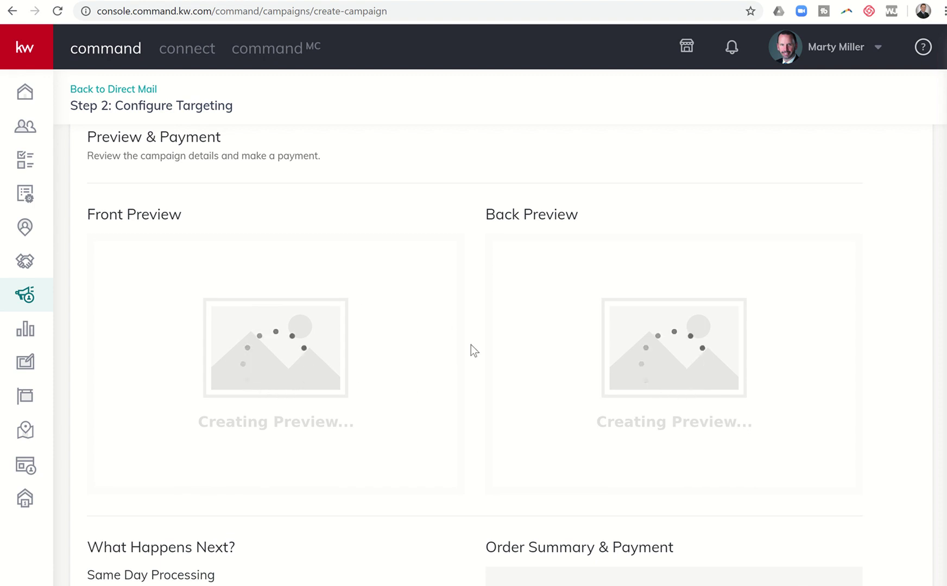
scroll(471, 346, "down", 4)
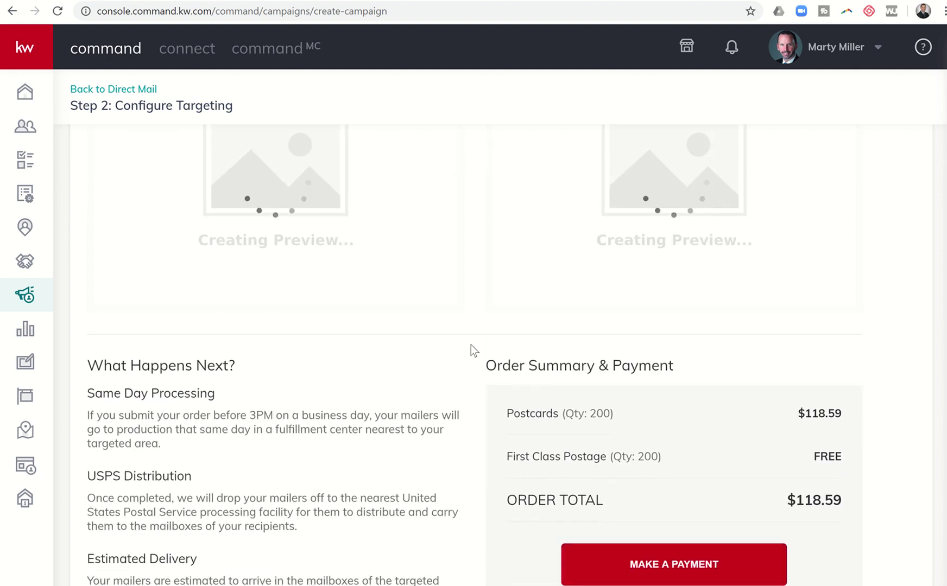
scroll(471, 345, "down", 1)
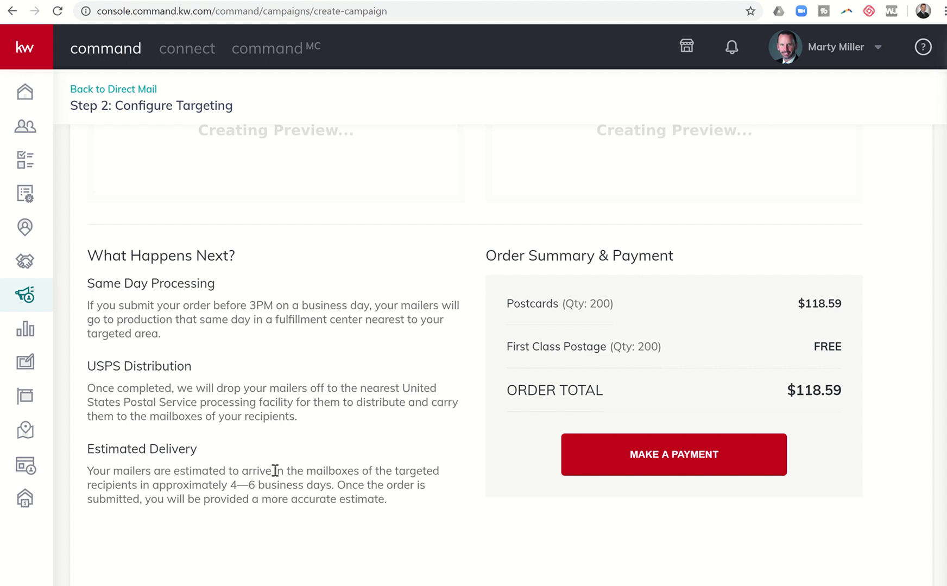
scroll(198, 481, "down", 4)
scroll(199, 481, "up", 4)
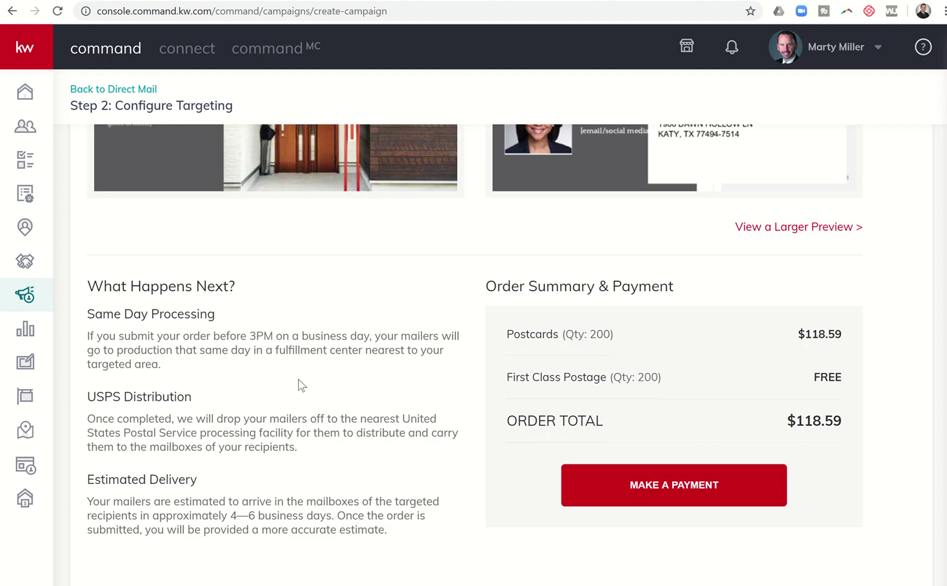
Highlight the USPS distribution and estimate sentences, then scroll back up to the previews
triple_click(335, 439)
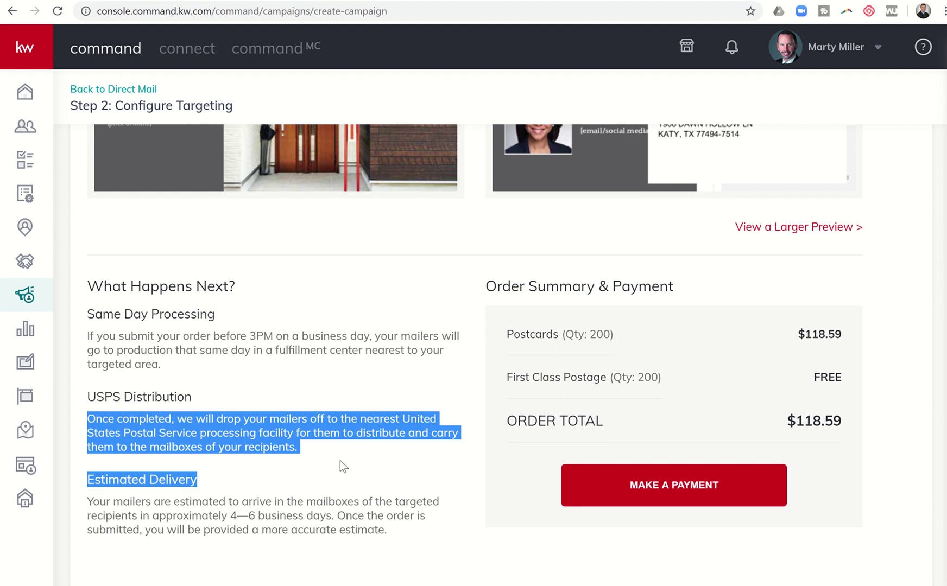
left_click_drag(340, 432, 355, 469)
left_click(354, 471)
left_click_drag(394, 516, 406, 532)
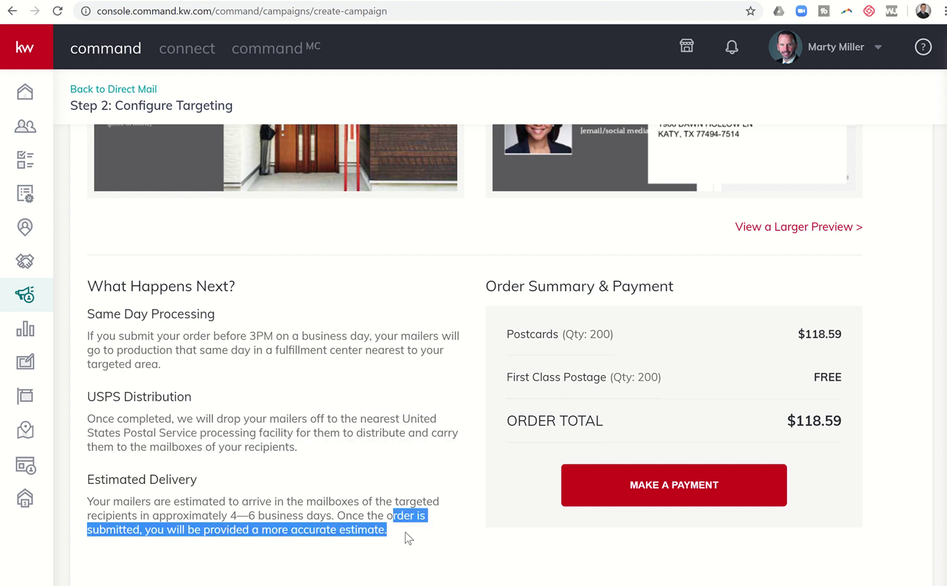
left_click(405, 533)
scroll(390, 505, "up", 5)
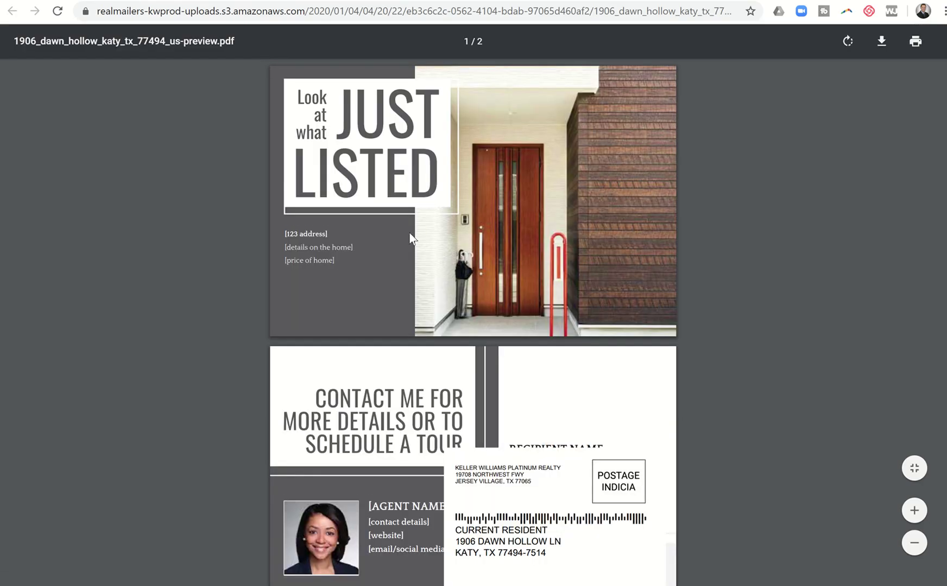
Zoom in on the two-page postcard PDF, then close it to return to the campaign page
scroll(411, 239, "down", 1)
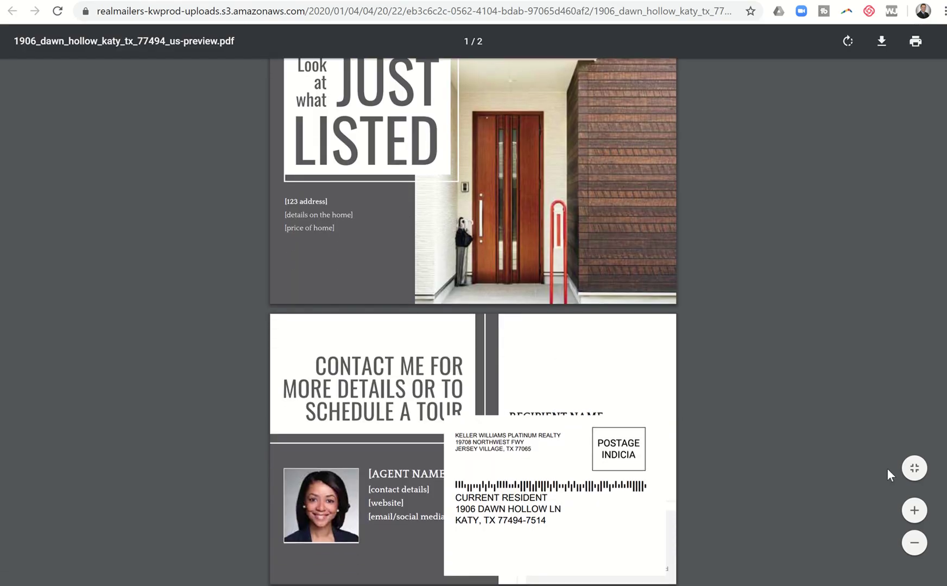
left_click(914, 510)
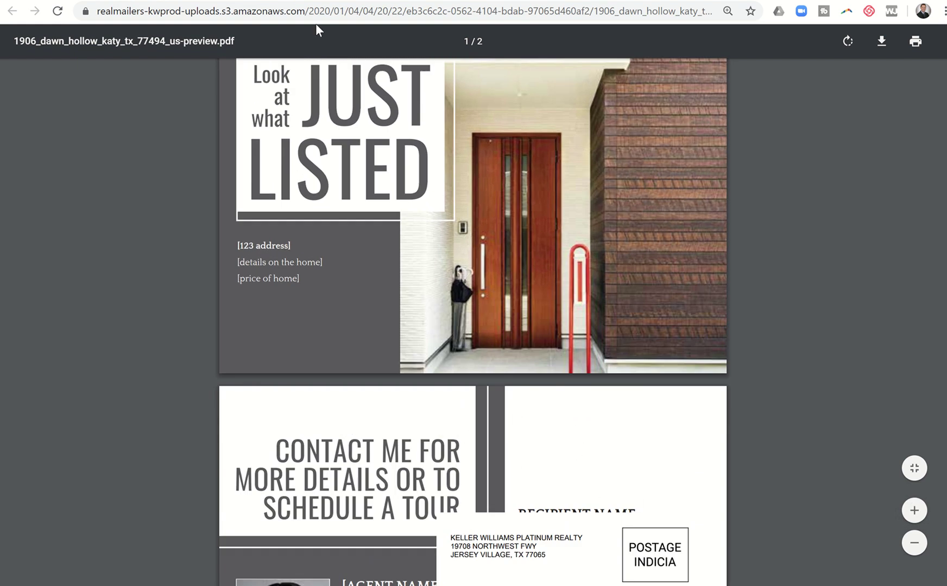
key("ctrl+w")
scroll(384, 250, "down", 3)
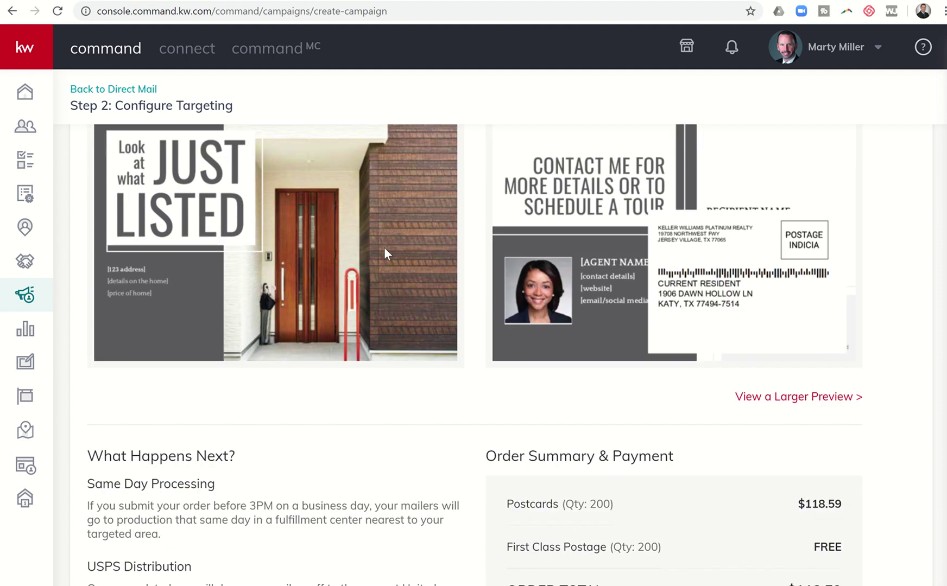
scroll(384, 248, "down", 3)
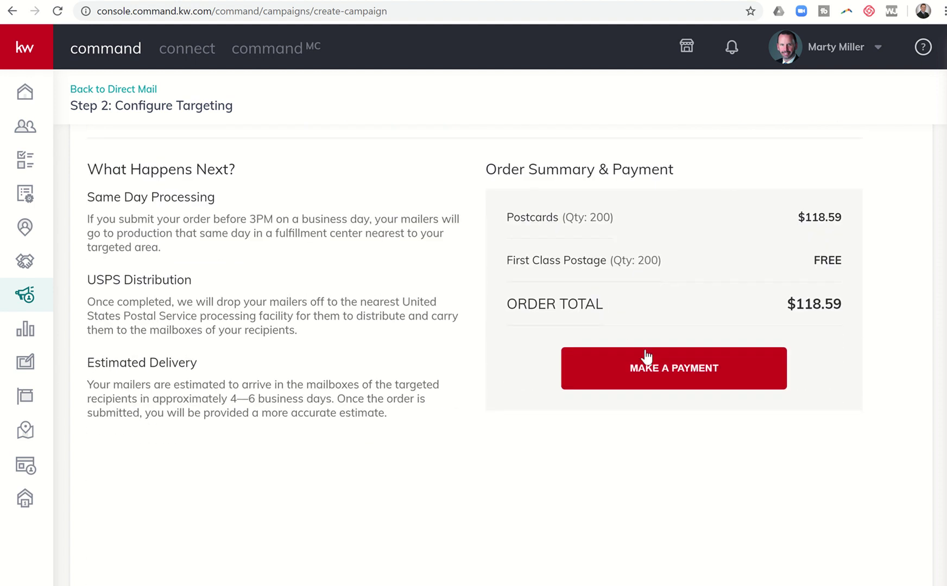
left_click(646, 362)
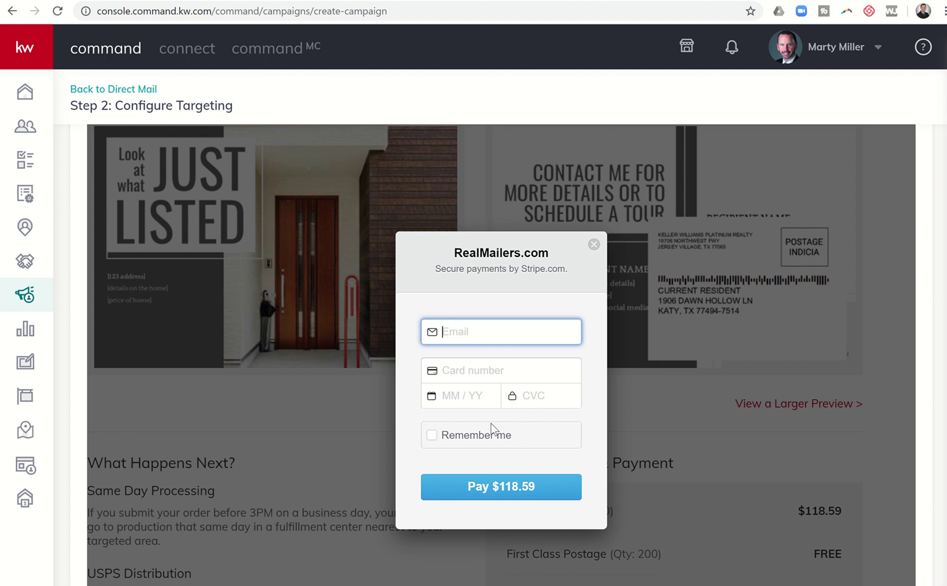
left_click(594, 245)
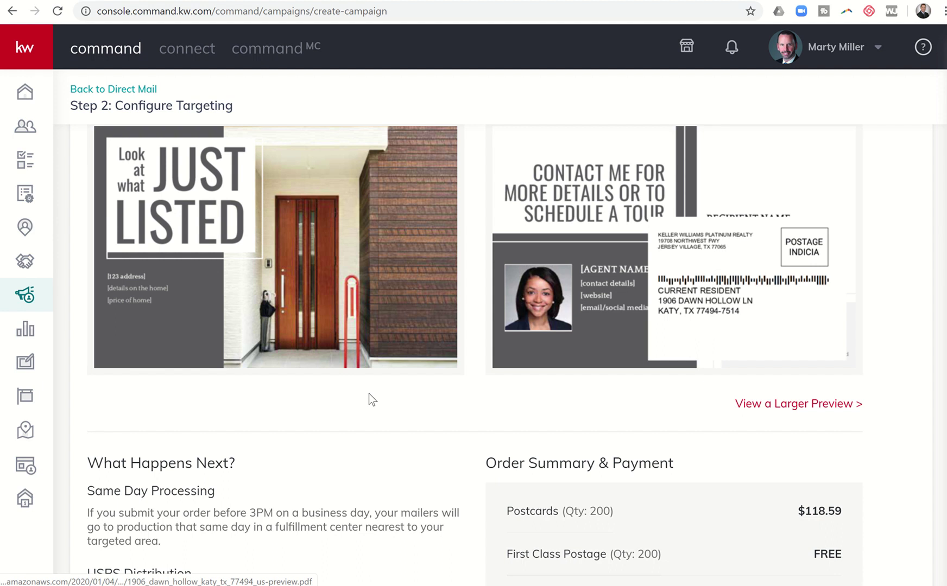
scroll(369, 394, "down", 3)
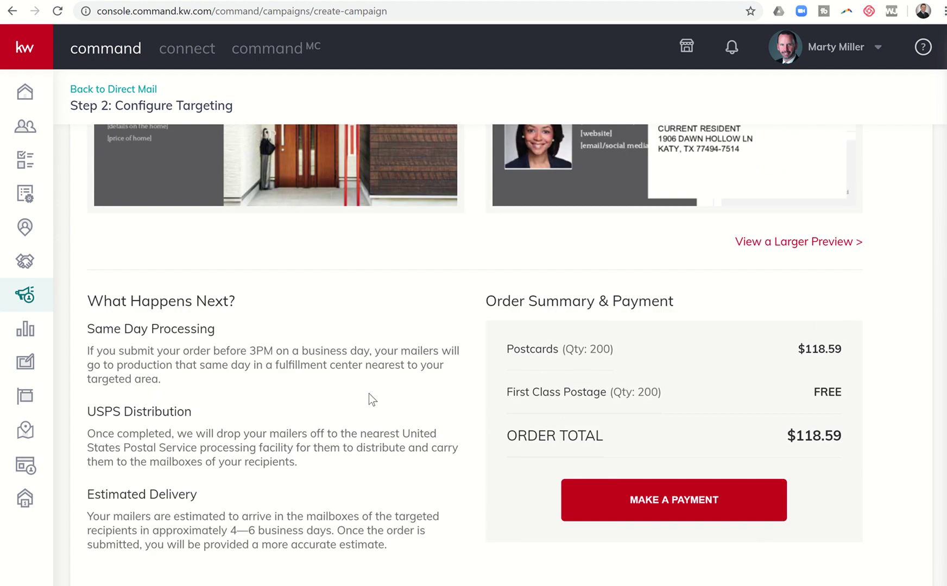
scroll(368, 394, "up", 5)
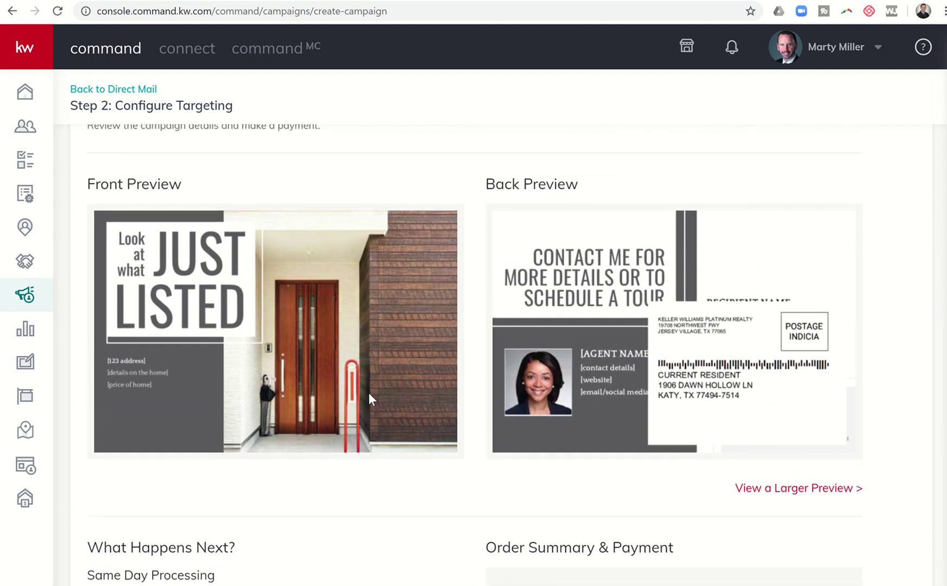
scroll(492, 407, "down", 1)
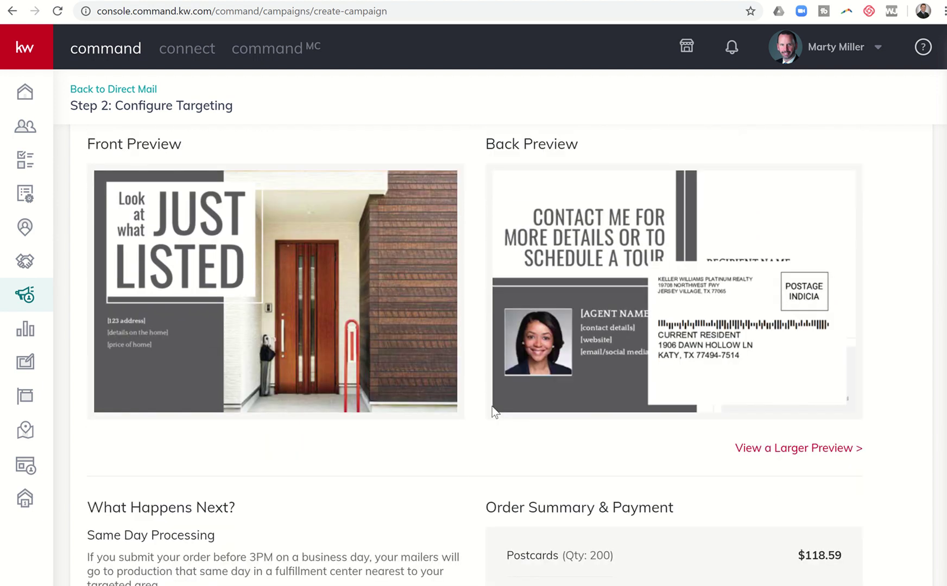
scroll(492, 407, "down", 1)
scroll(491, 407, "up", 3)
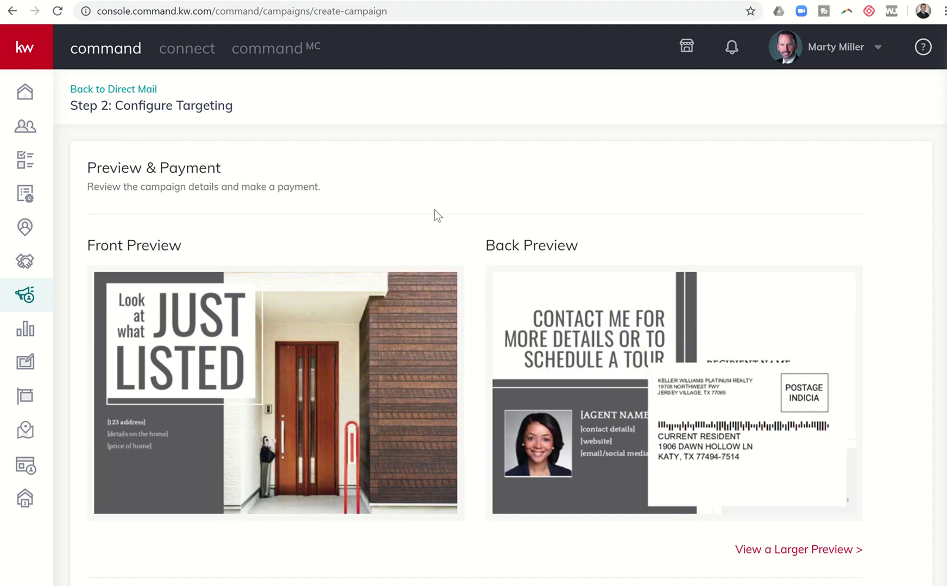